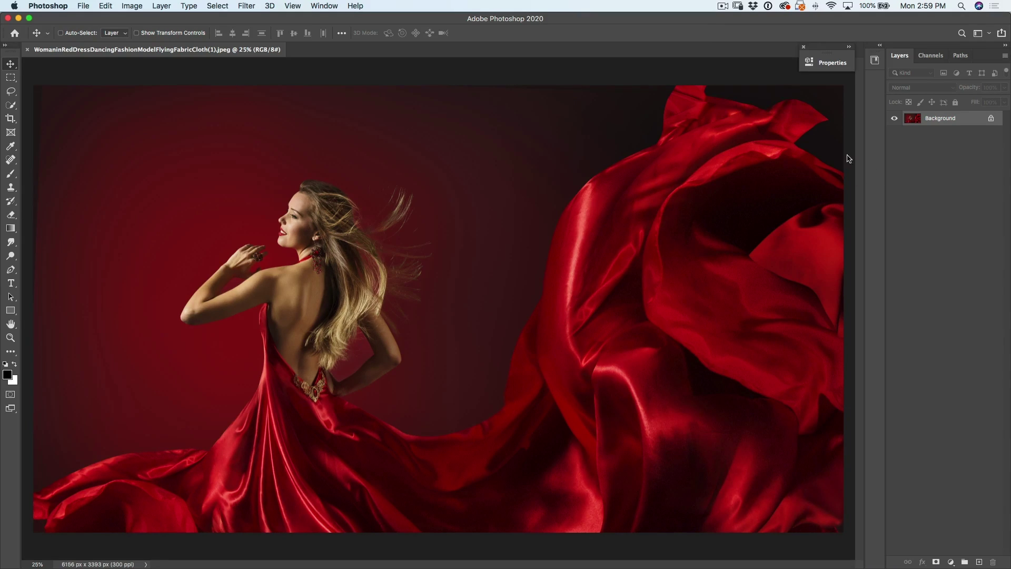
Quick-select the dark red background, then invert the selection onto the dress and fabric
{"action": "left_click", "coordinate": [10, 105]}
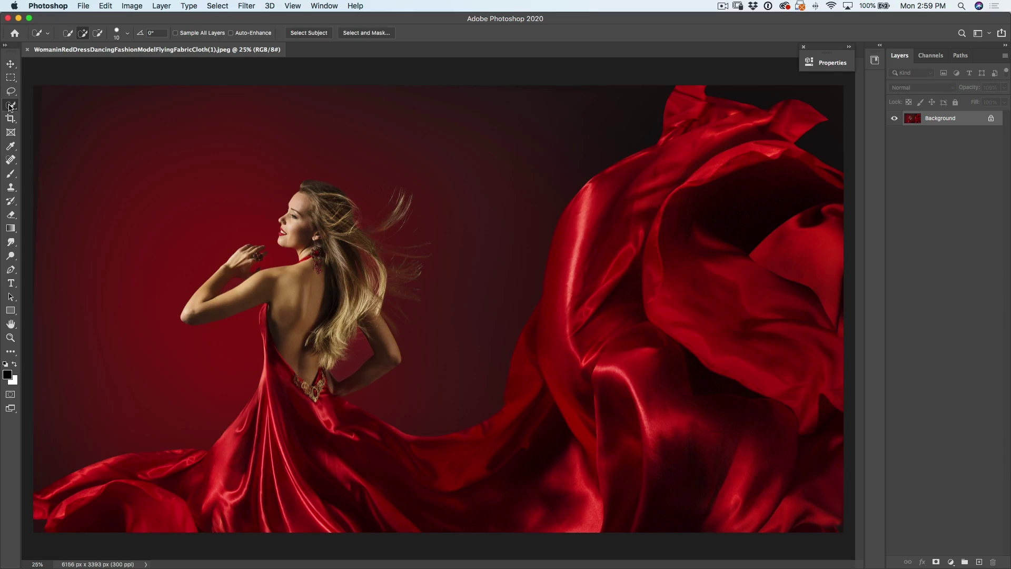
{"action": "mouse_move", "coordinate": [231, 139]}
{"action": "left_mouse_down"}
{"action": "mouse_move", "coordinate": [438, 133]}
{"action": "mouse_move", "coordinate": [531, 117]}
{"action": "left_mouse_up"}
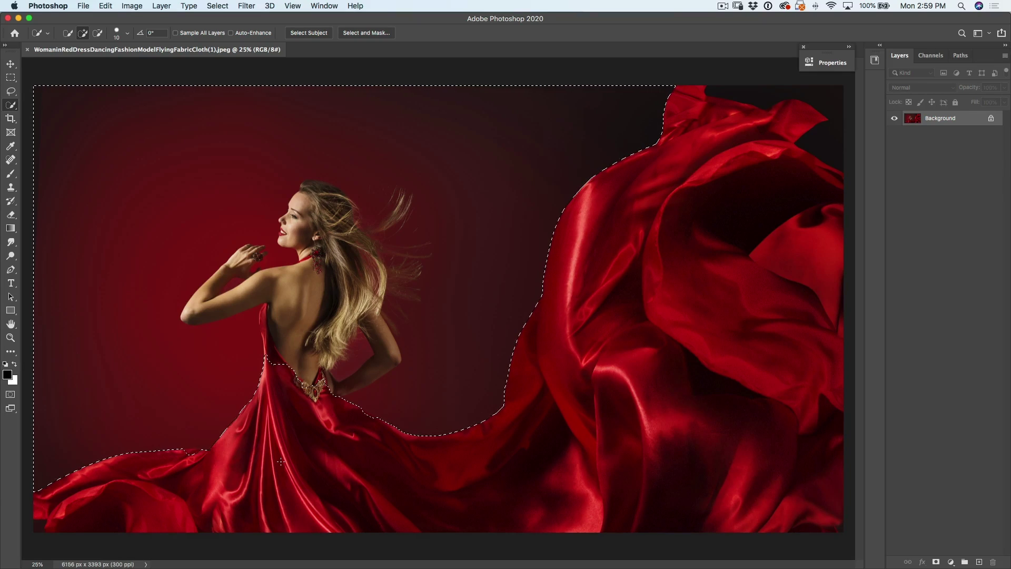
{"action": "key", "text": "alt"}
{"action": "key", "text": "super+shift+i"}
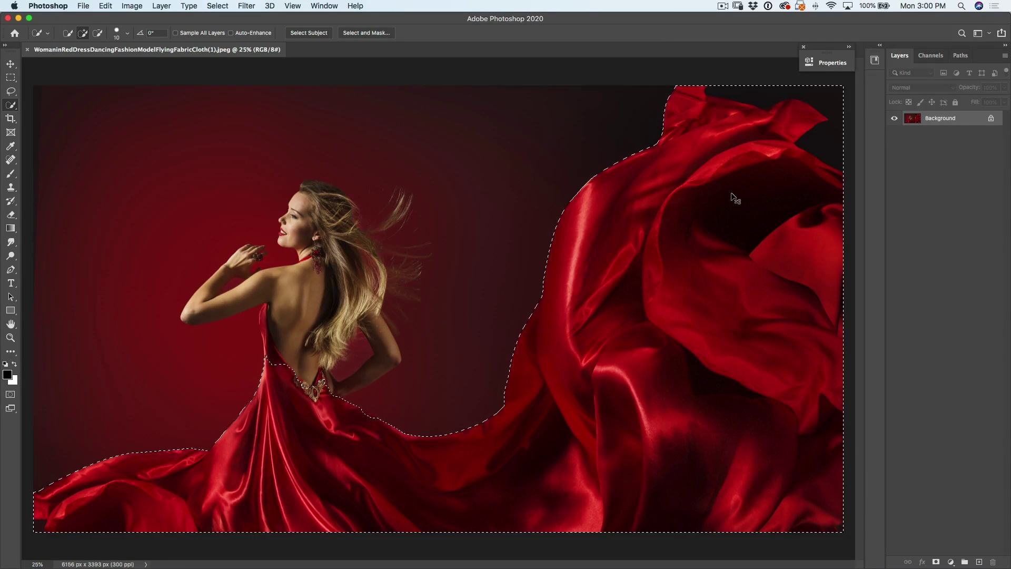
Add a Hue/Saturation adjustment layer with Hue at -122 to turn the dress deep blue
{"action": "left_click", "coordinate": [952, 562]}
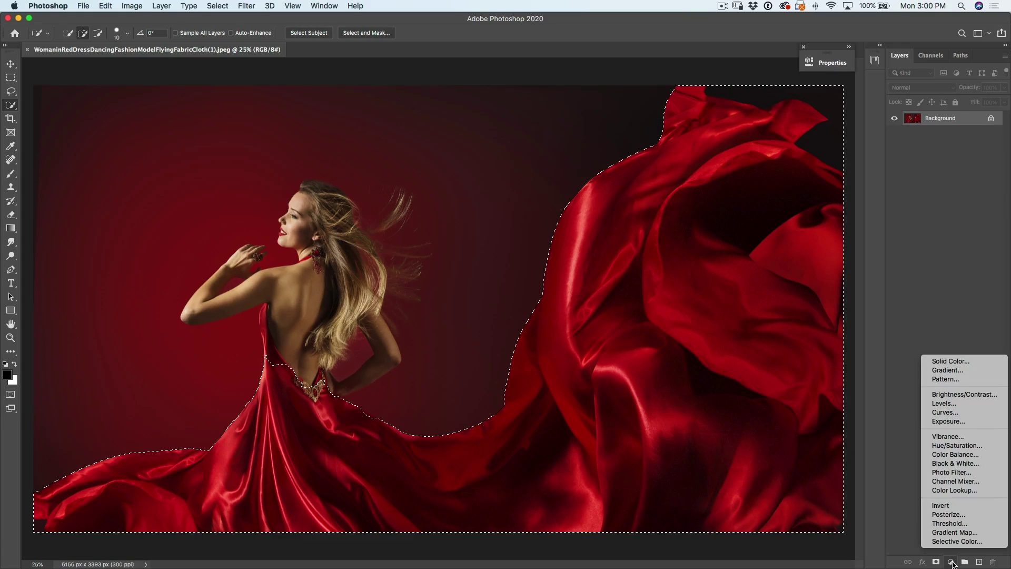
{"action": "left_click", "coordinate": [949, 447]}
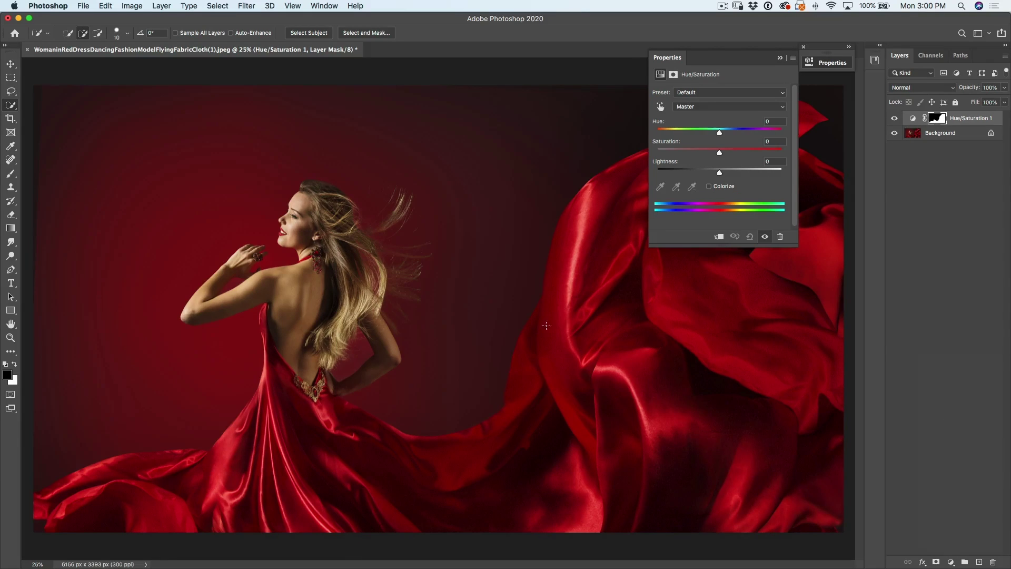
{"action": "left_click_drag", "start_coordinate": [720, 131], "coordinate": [673, 132]}
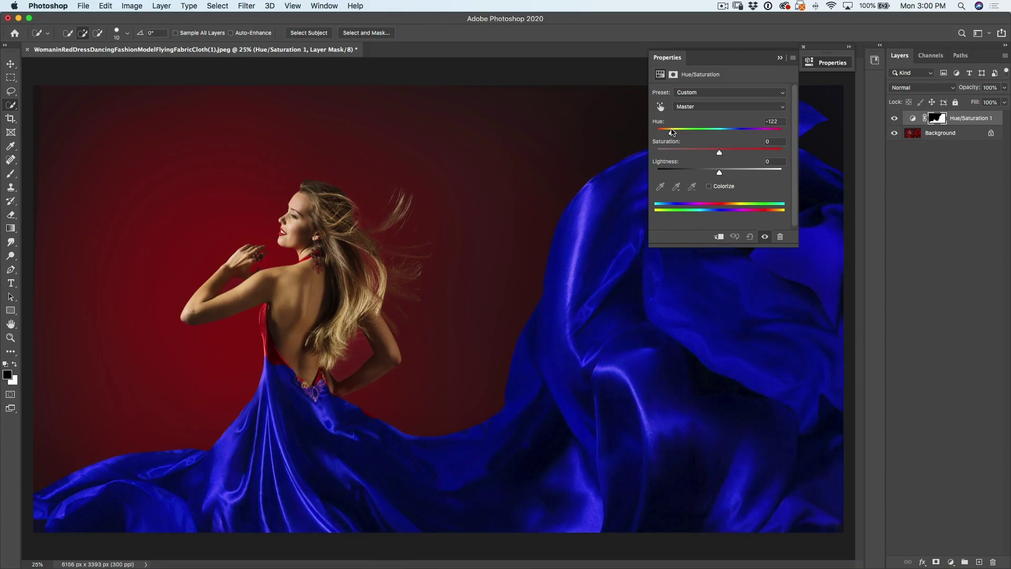
{"action": "left_click", "coordinate": [780, 57]}
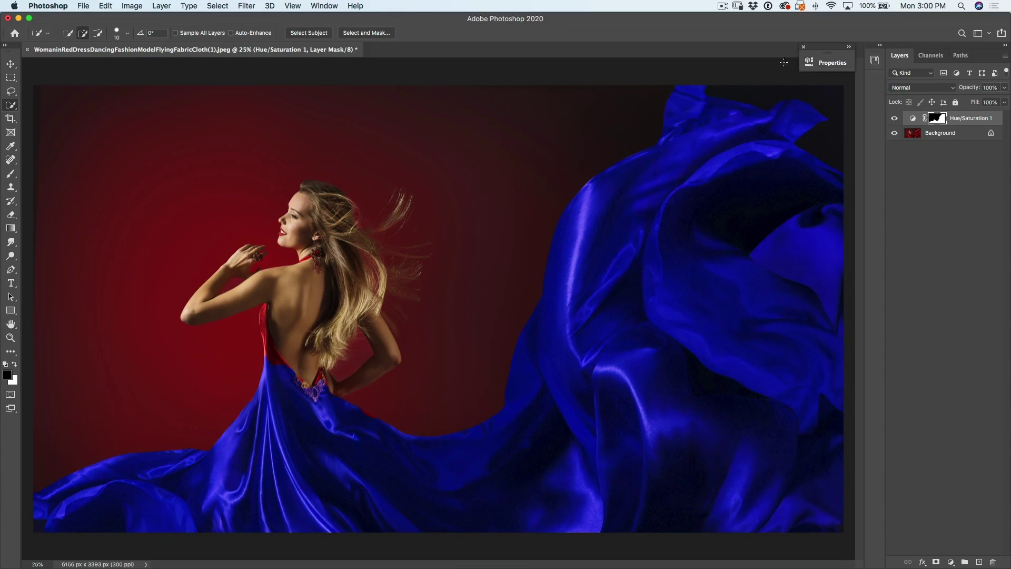
{"action": "key", "text": "super+2"}
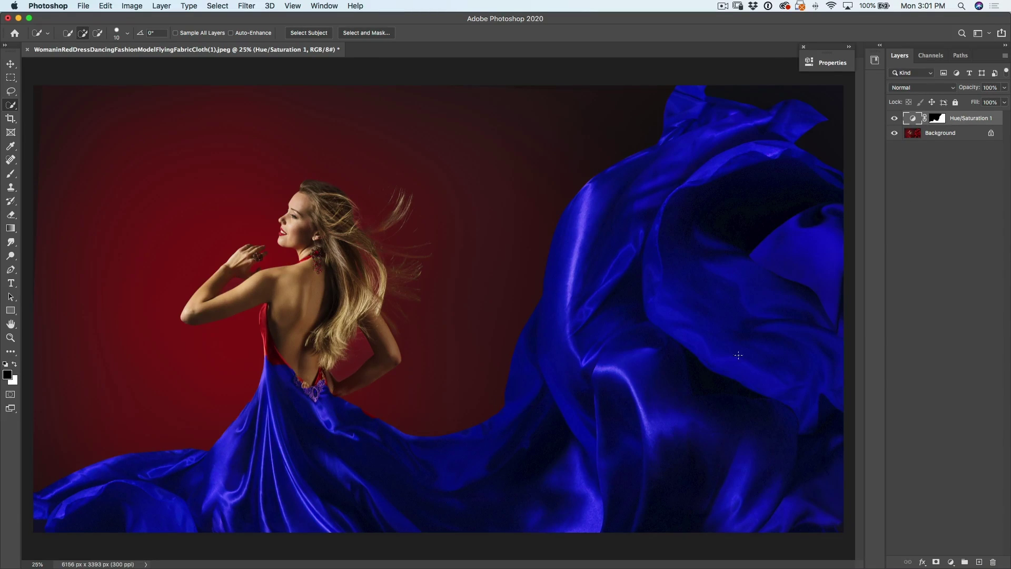
Group the Hue/Saturation layer into Group 1 and give the group a white layer mask
{"action": "left_click", "coordinate": [936, 117]}
{"action": "right_click", "coordinate": [967, 120]}
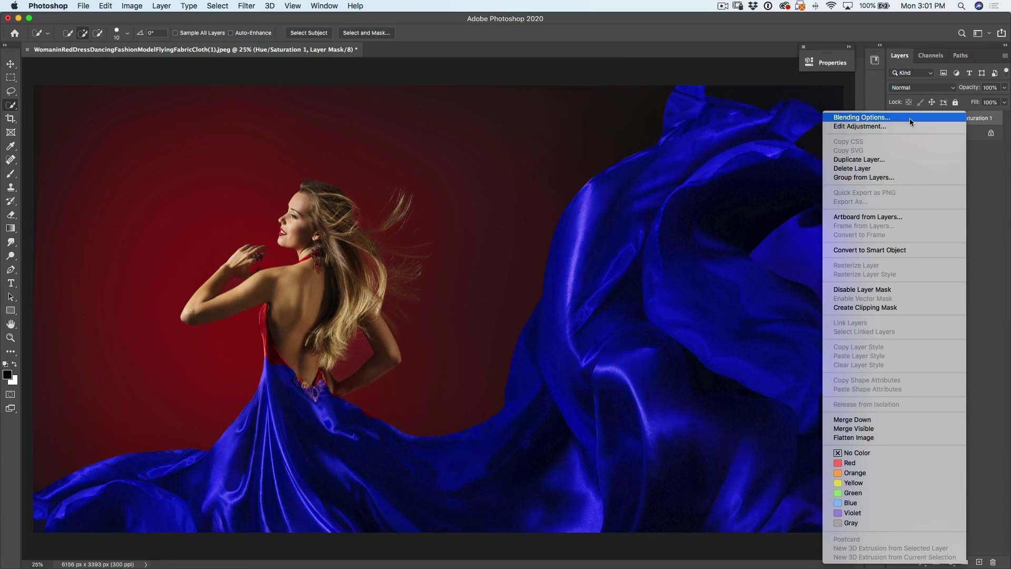
{"action": "left_click", "coordinate": [908, 178]}
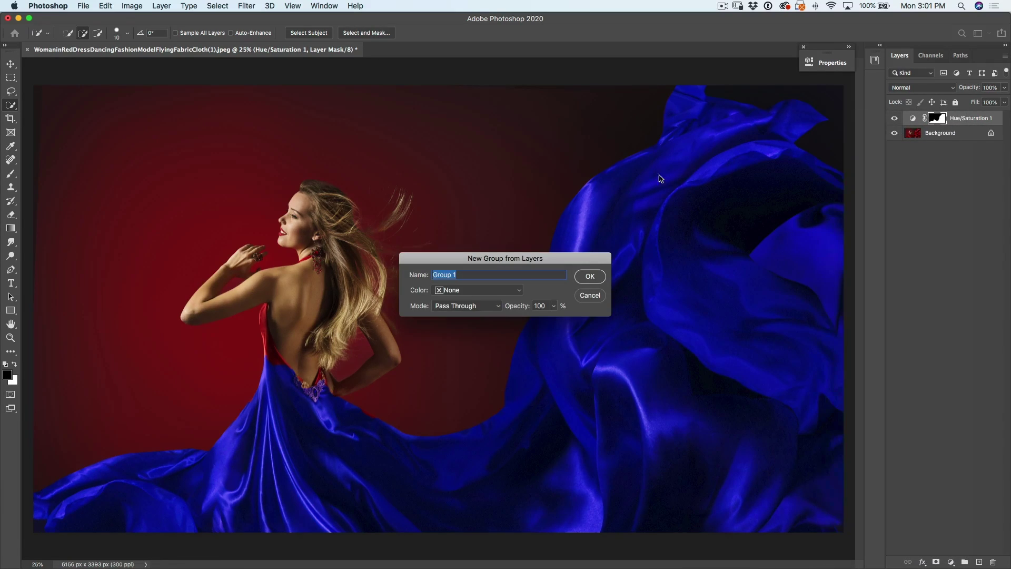
{"action": "left_click", "coordinate": [589, 277]}
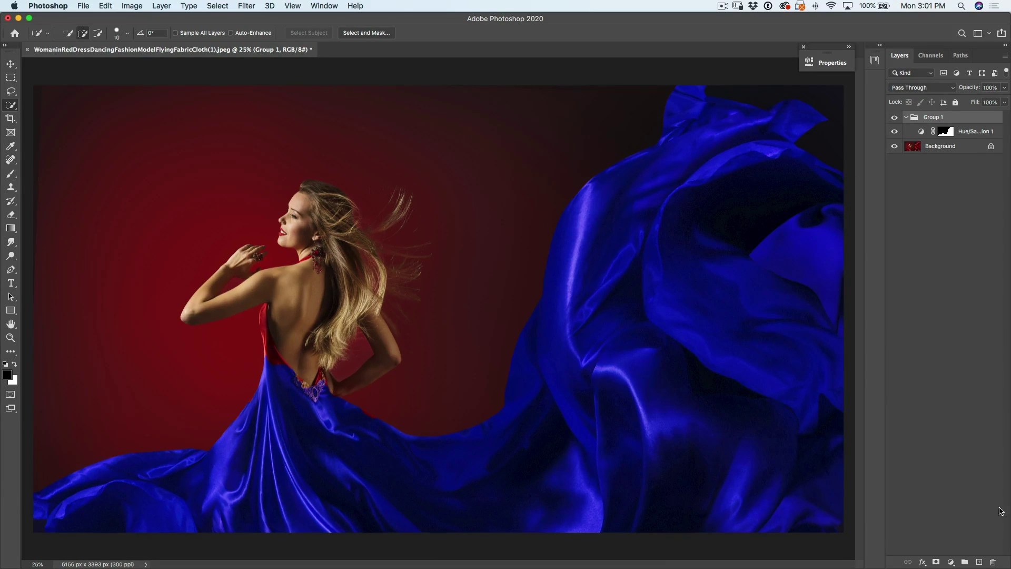
{"action": "left_click", "coordinate": [936, 562]}
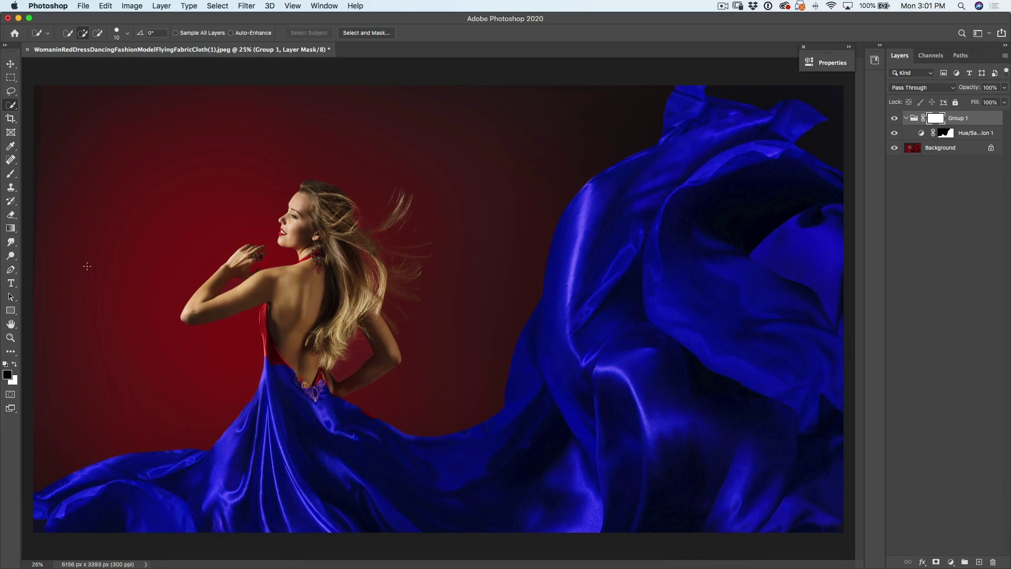
{"action": "key", "text": "x"}
Pick the Gradient Tool and move the three Basics presets above the preset folders
{"action": "left_click", "coordinate": [11, 228]}
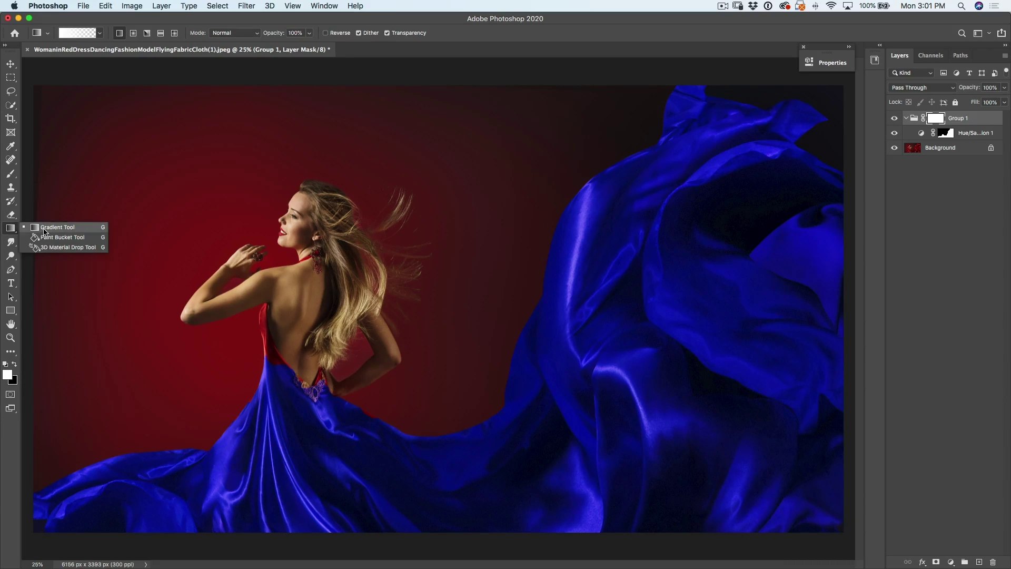
{"action": "left_click", "coordinate": [40, 230]}
{"action": "left_click", "coordinate": [101, 33]}
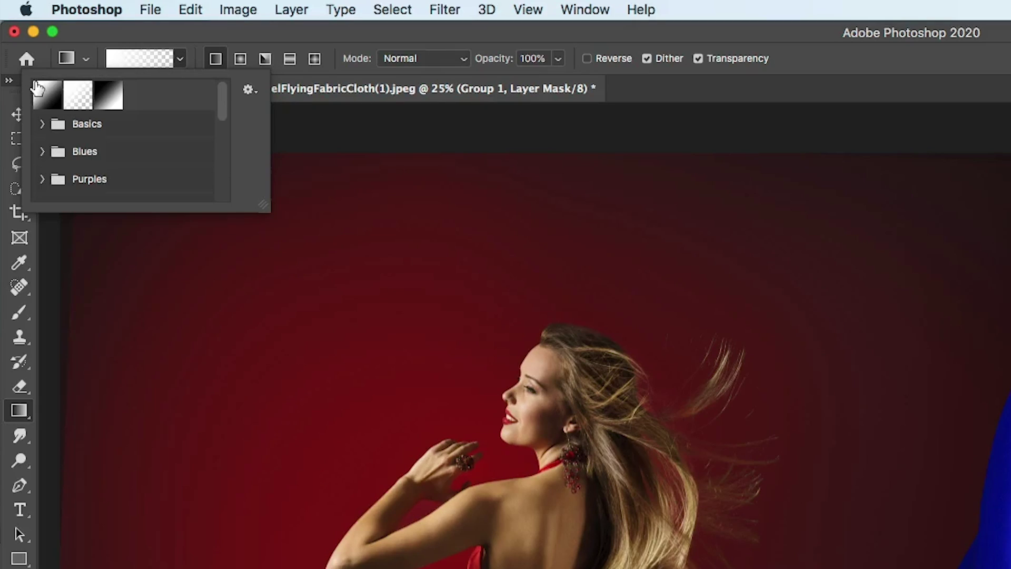
{"action": "left_click", "coordinate": [42, 126]}
{"action": "left_click", "coordinate": [103, 97]}
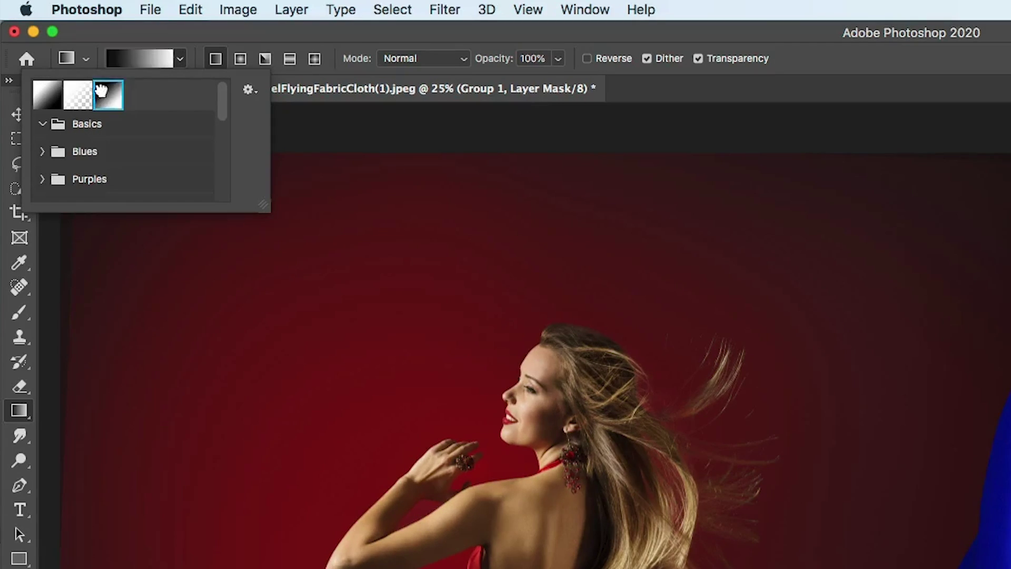
{"action": "left_click", "coordinate": [47, 95], "text": "shift"}
{"action": "left_click_drag", "start_coordinate": [110, 99], "coordinate": [111, 135]}
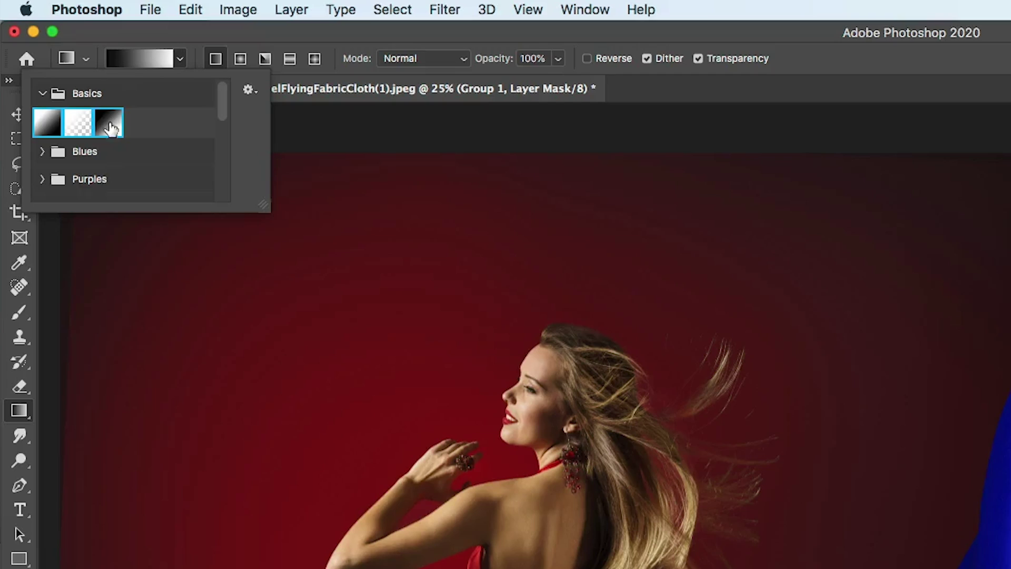
{"action": "left_click_drag", "start_coordinate": [108, 123], "coordinate": [101, 84]}
Collapse the Basics folder and choose the white-to-black Foreground to Background gradient
{"action": "left_click", "coordinate": [42, 124]}
{"action": "left_click", "coordinate": [149, 95]}
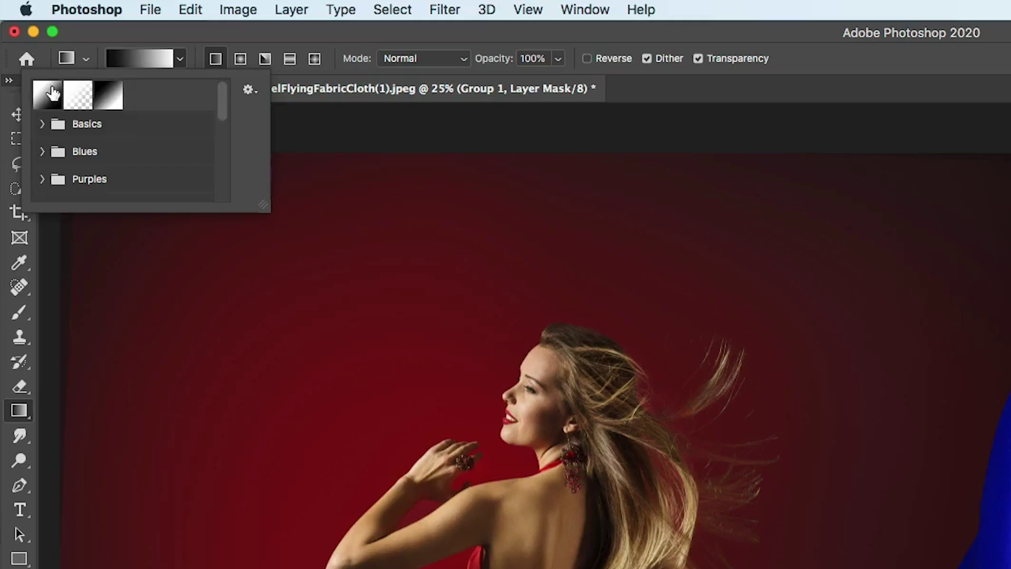
{"action": "left_click", "coordinate": [50, 94]}
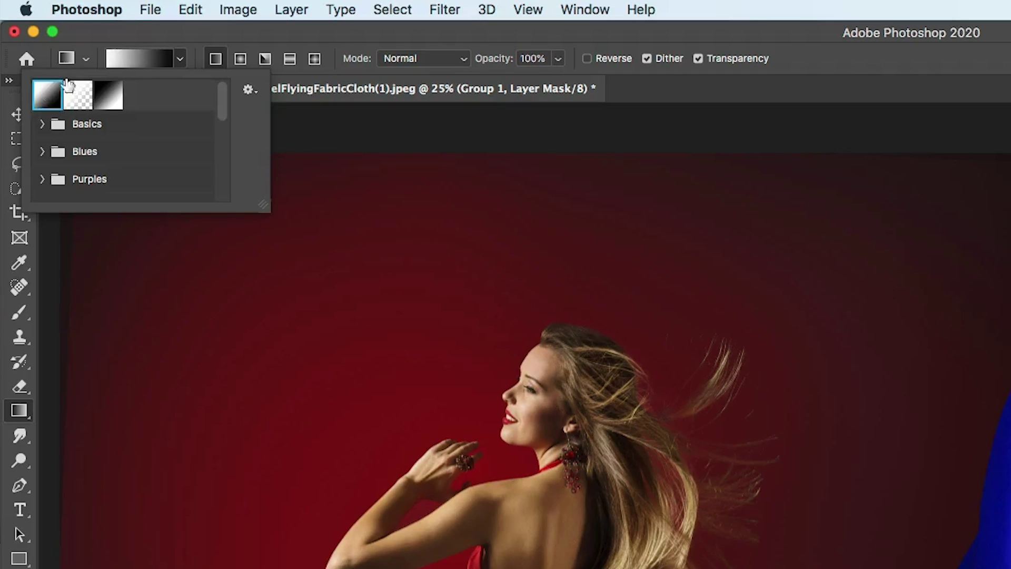
{"action": "left_click", "coordinate": [122, 31]}
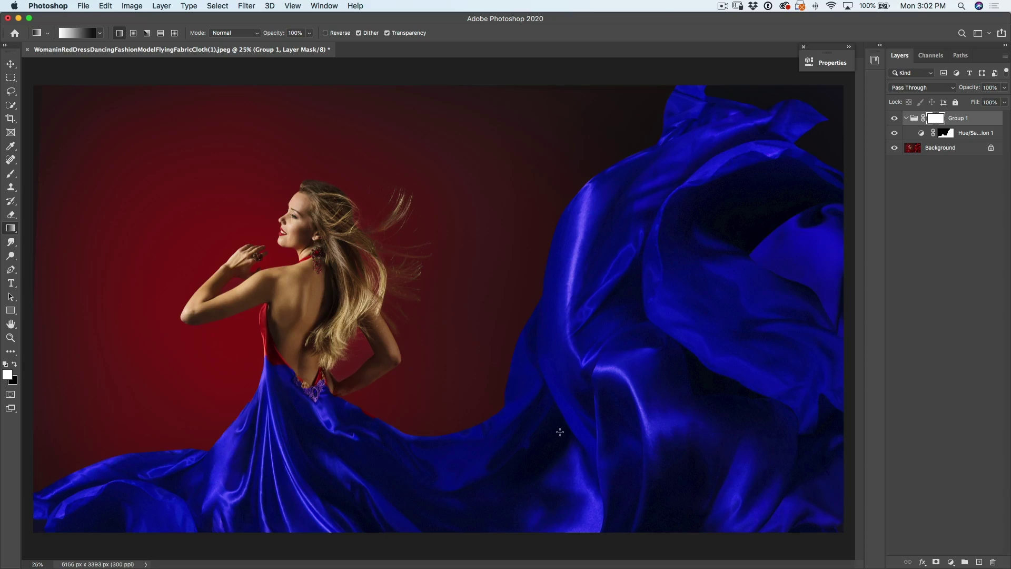
Drag gradients on Group 1's mask so the fabric fades to blue, then add a Foreground to Transparent gradient on the bottom-left hem
{"action": "left_click_drag", "start_coordinate": [560, 434], "coordinate": [341, 456]}
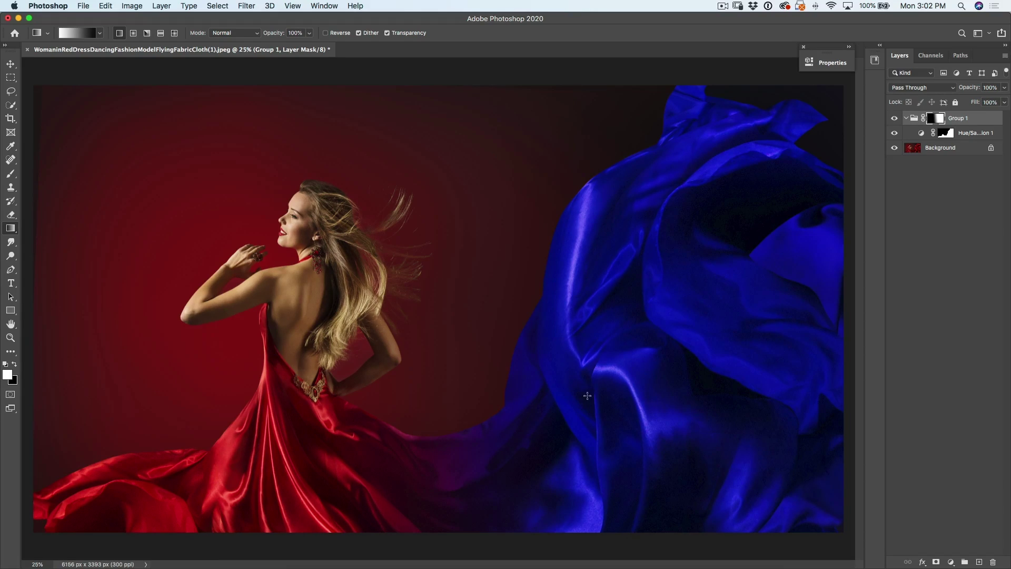
{"action": "left_click_drag", "start_coordinate": [745, 316], "coordinate": [340, 475]}
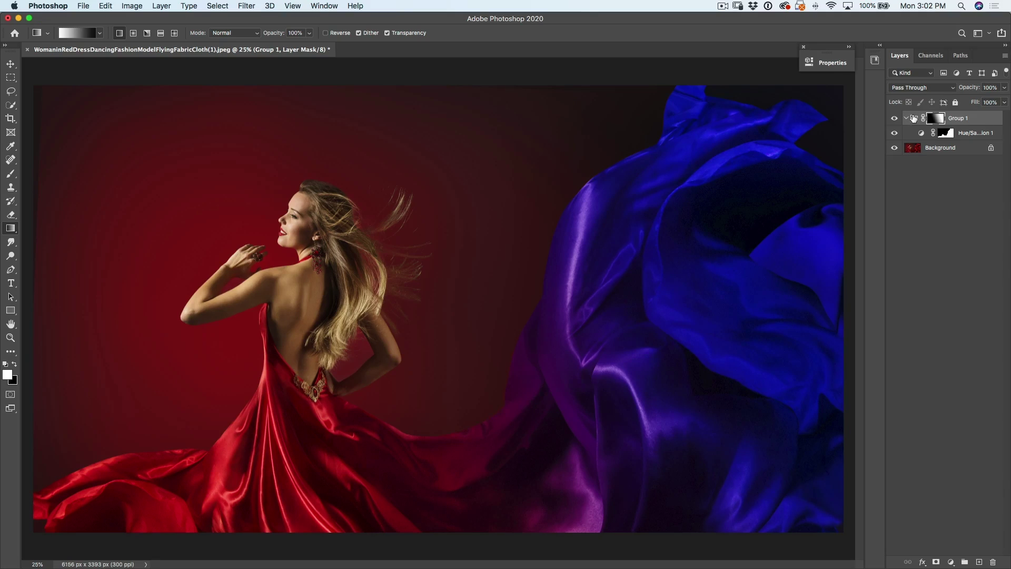
{"action": "left_click", "coordinate": [102, 34]}
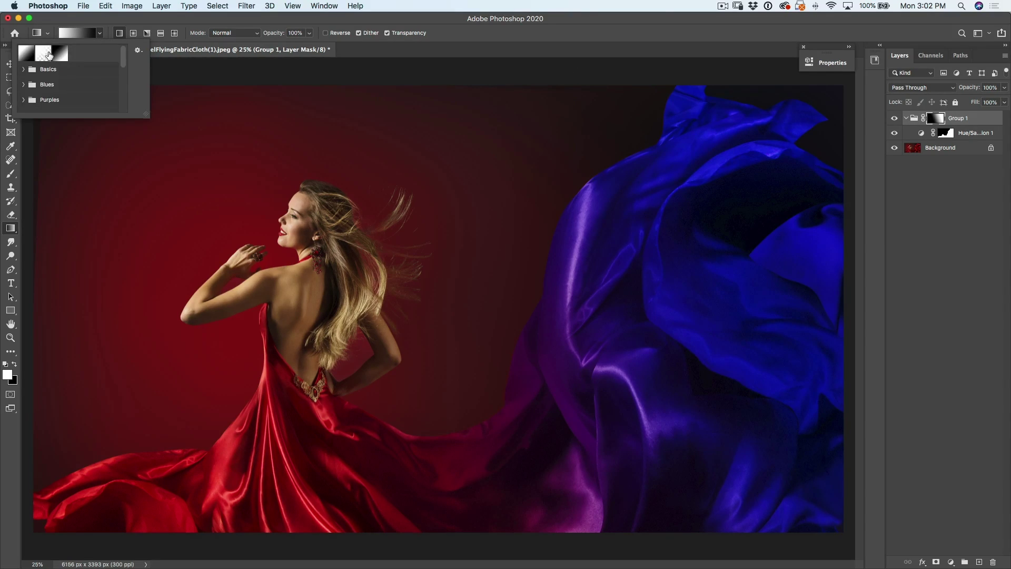
{"action": "left_click", "coordinate": [44, 53]}
{"action": "key", "text": "Return"}
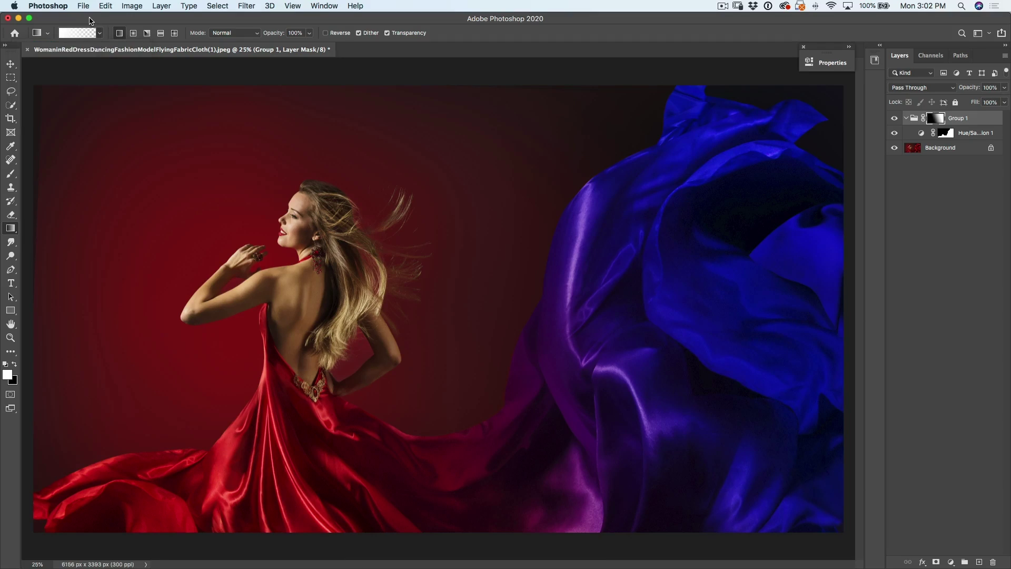
{"action": "left_click_drag", "start_coordinate": [82, 504], "coordinate": [235, 452]}
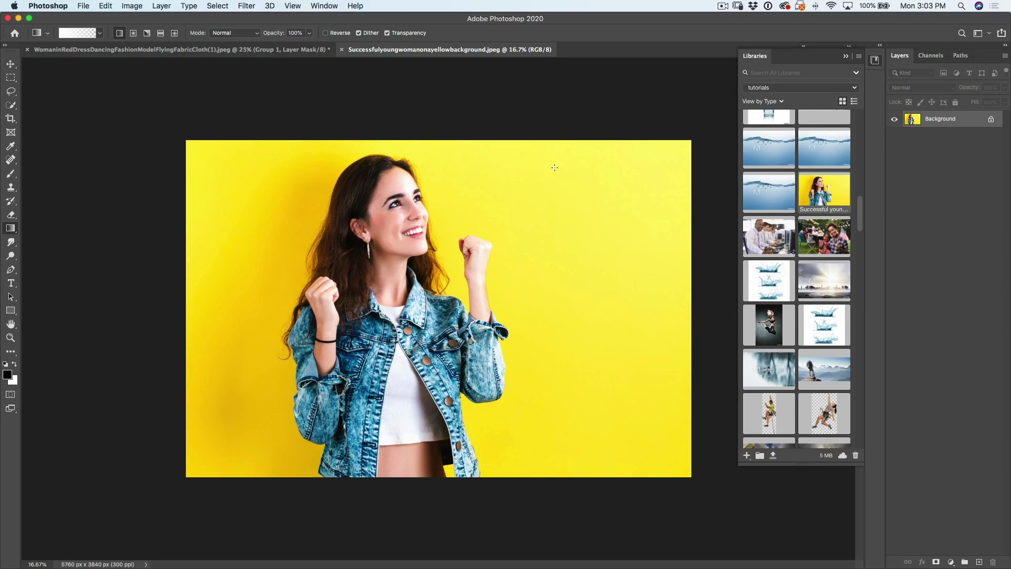
Add a Hue/Saturation layer, sample the yellow backdrop, and shift its Hue to -58 toward red
{"action": "left_click", "coordinate": [952, 563]}
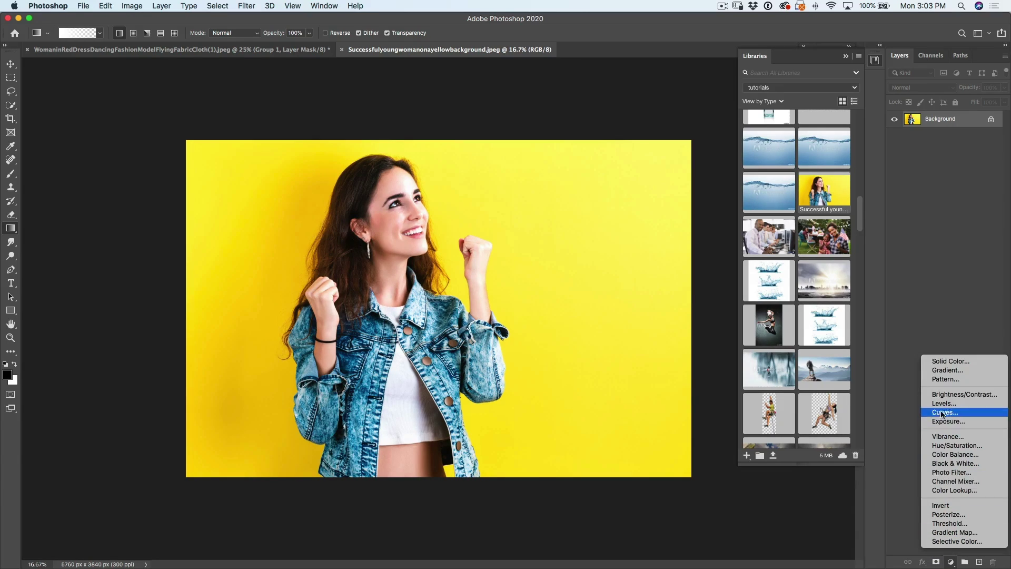
{"action": "left_click", "coordinate": [949, 447]}
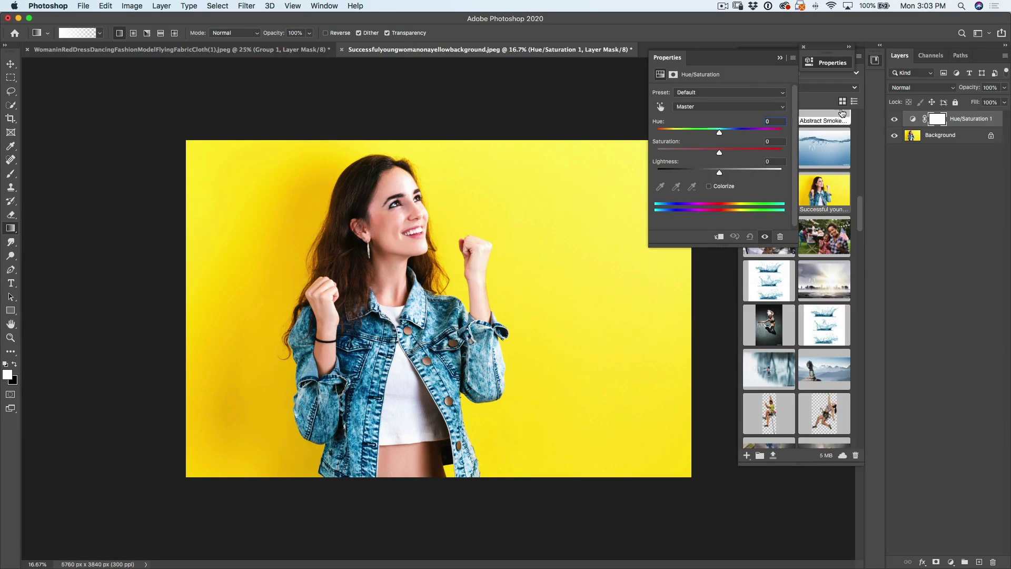
{"action": "left_click", "coordinate": [660, 108]}
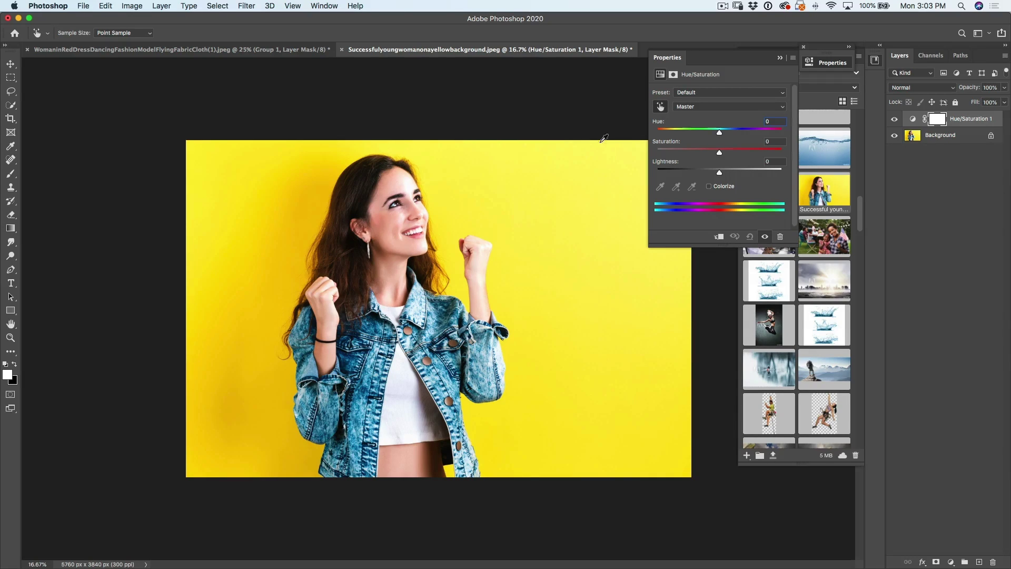
{"action": "left_click", "coordinate": [470, 179]}
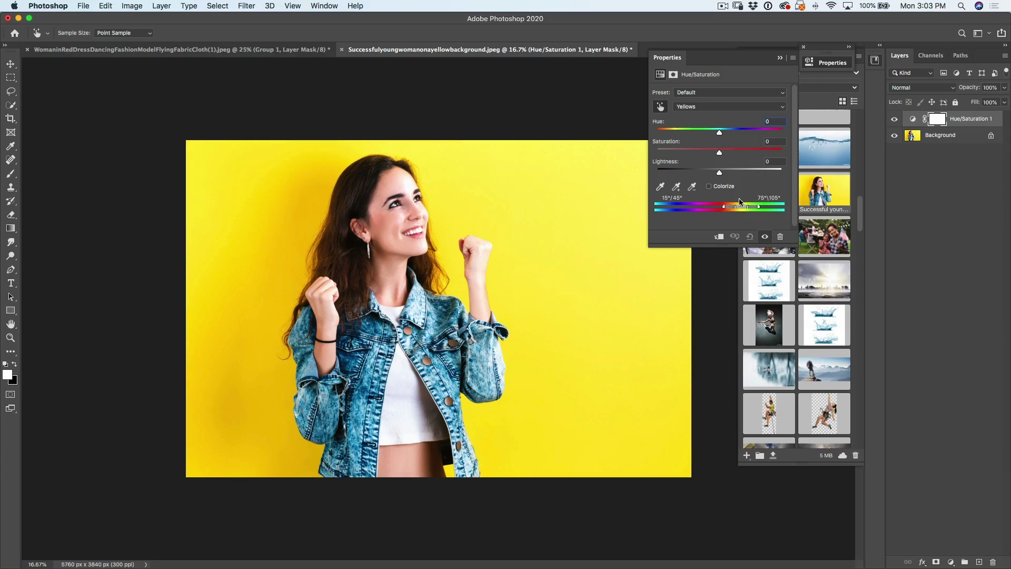
{"action": "left_click_drag", "start_coordinate": [720, 134], "coordinate": [749, 135]}
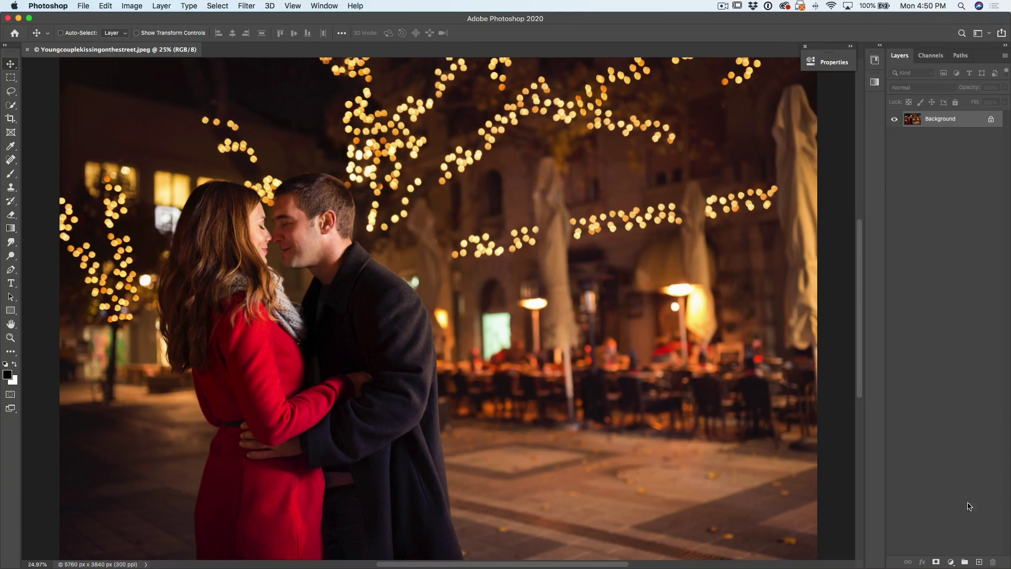
Add a Hue/Saturation 1 adjustment layer with the targeted adjustment hand enabled
{"action": "left_click", "coordinate": [951, 562]}
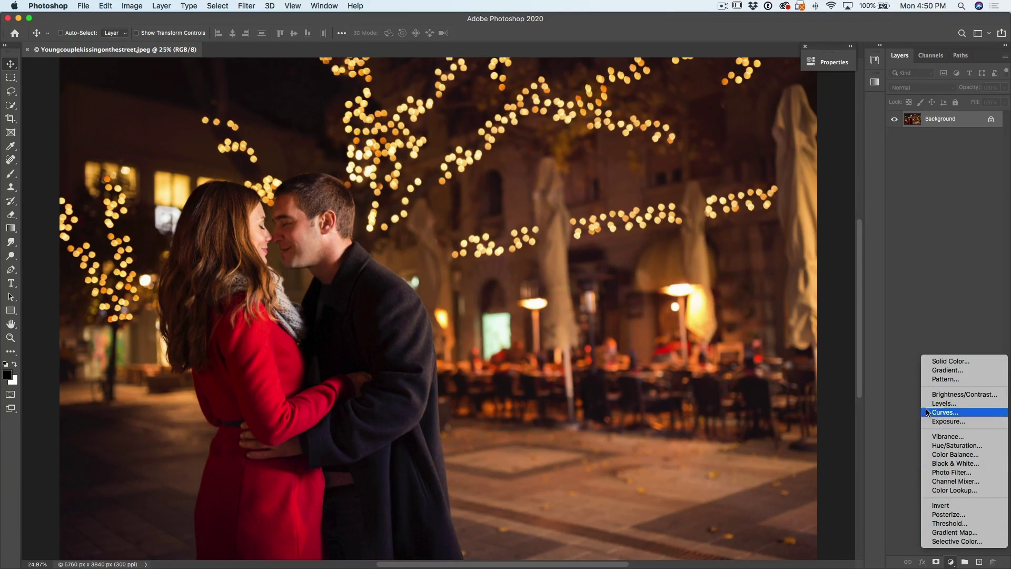
{"action": "left_click", "coordinate": [947, 445]}
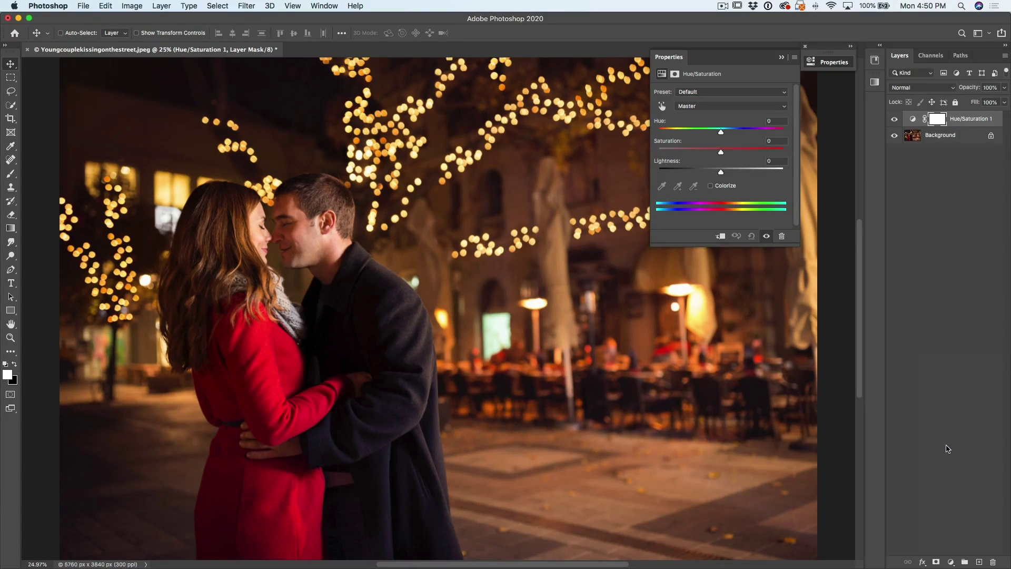
{"action": "left_click", "coordinate": [663, 106]}
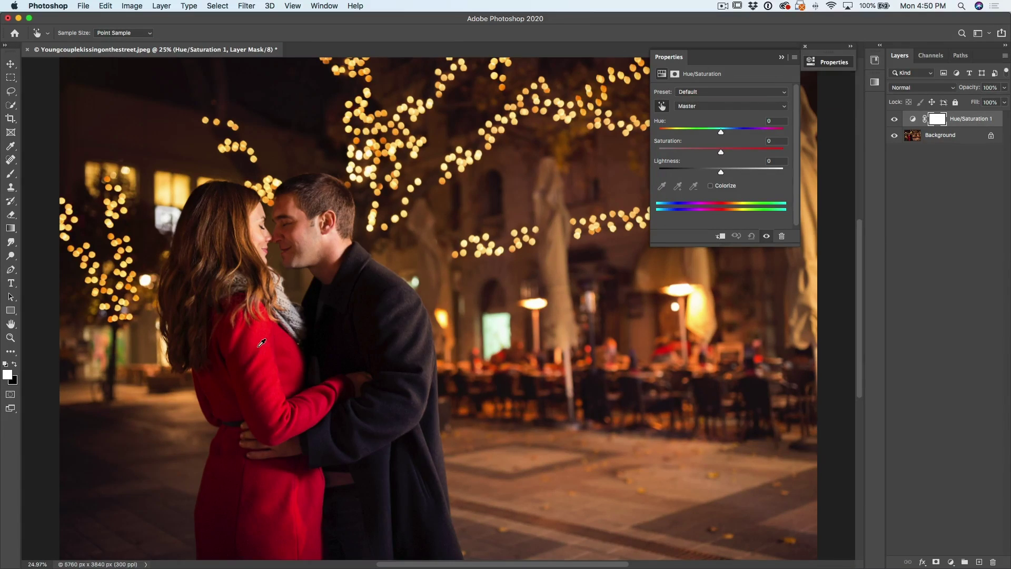
Sample the red coat and shift Reds to Hue -41, Saturation +5, widening the range sliders
{"action": "left_click_drag", "start_coordinate": [254, 342], "coordinate": [253, 352]}
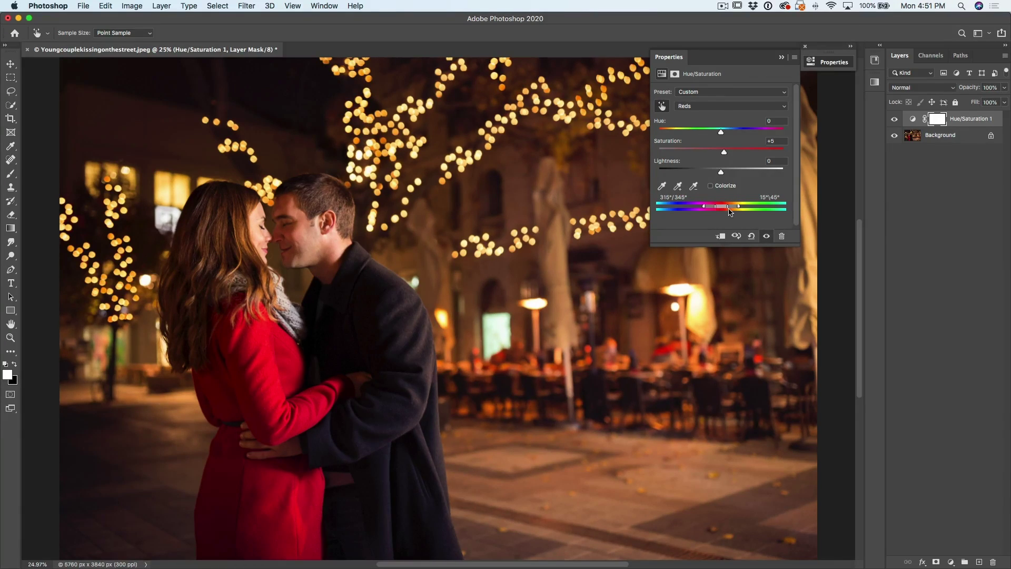
{"action": "mouse_move", "coordinate": [724, 209]}
{"action": "left_mouse_down"}
{"action": "mouse_move", "coordinate": [690, 210]}
{"action": "mouse_move", "coordinate": [760, 216]}
{"action": "mouse_move", "coordinate": [712, 210]}
{"action": "left_mouse_up"}
{"action": "left_click_drag", "start_coordinate": [719, 134], "coordinate": [695, 137]}
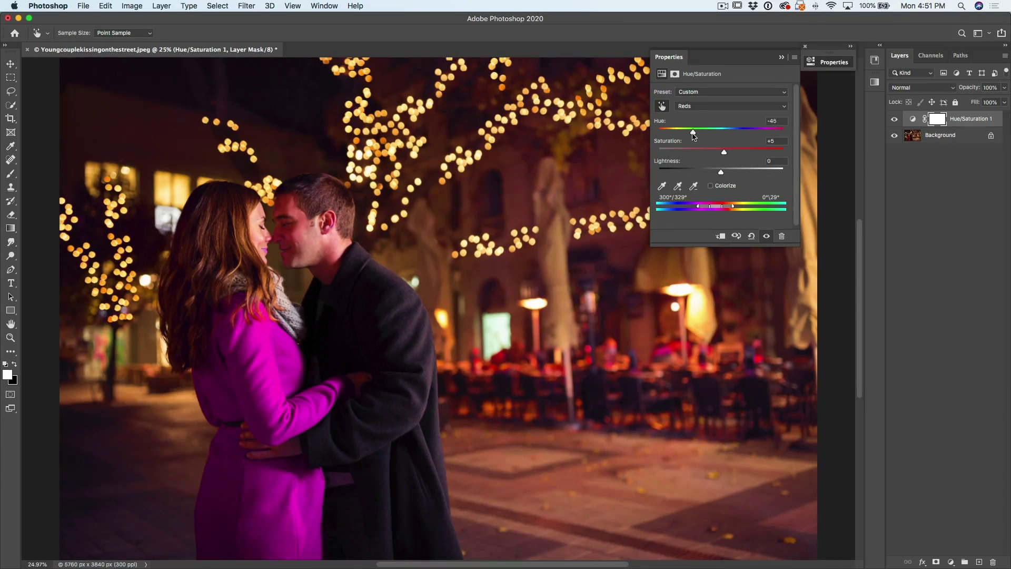
{"action": "mouse_move", "coordinate": [694, 136]}
{"action": "left_mouse_down"}
{"action": "mouse_move", "coordinate": [737, 135]}
{"action": "mouse_move", "coordinate": [692, 134]}
{"action": "left_mouse_up"}
{"action": "mouse_move", "coordinate": [697, 209]}
{"action": "left_mouse_down"}
{"action": "mouse_move", "coordinate": [657, 209]}
{"action": "mouse_move", "coordinate": [709, 209]}
{"action": "mouse_move", "coordinate": [696, 209]}
{"action": "left_mouse_up"}
{"action": "mouse_move", "coordinate": [724, 210]}
{"action": "left_mouse_down"}
{"action": "mouse_move", "coordinate": [738, 211]}
{"action": "mouse_move", "coordinate": [721, 206]}
{"action": "left_mouse_up"}
{"action": "left_click", "coordinate": [940, 119]}
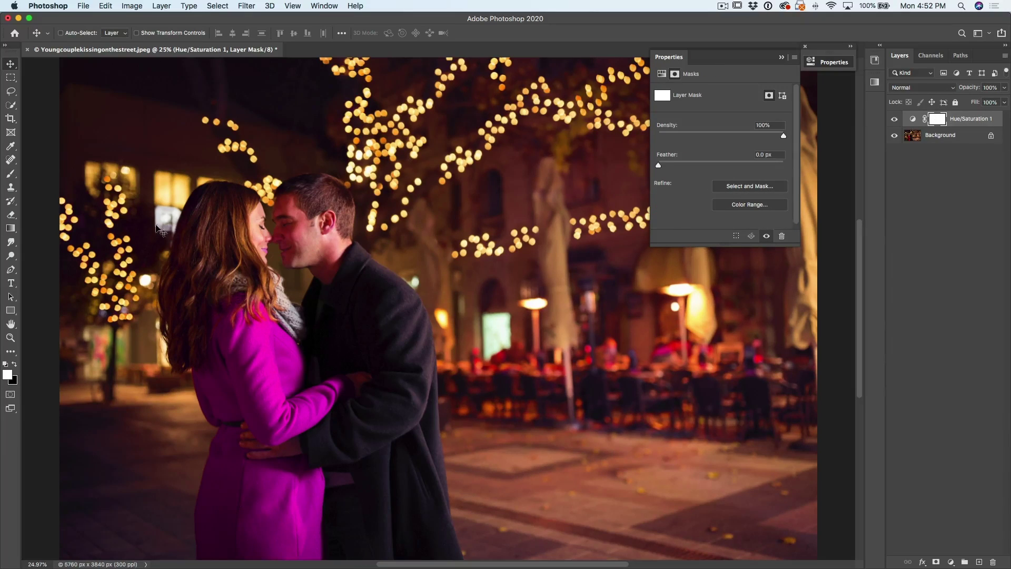
Paint the mask with a black 300 px brush over the lips, hair and café background
{"action": "left_click", "coordinate": [11, 175]}
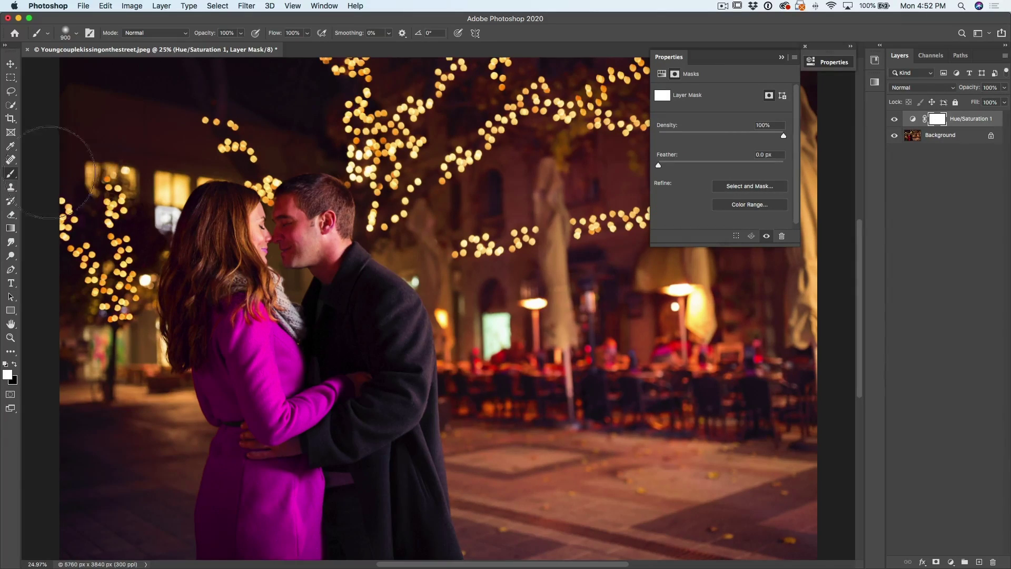
{"action": "key", "text": "x"}
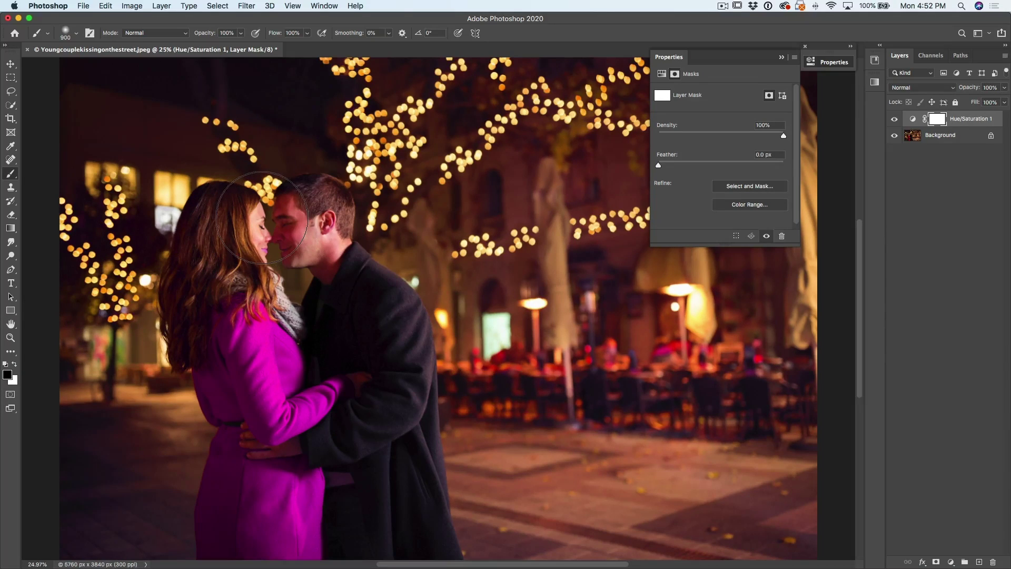
{"action": "key", "text": "bracketleft"}
{"action": "key", "text": "bracketleft"}
{"action": "key", "text": "bracketleft"}
{"action": "key", "text": "bracketleft"}
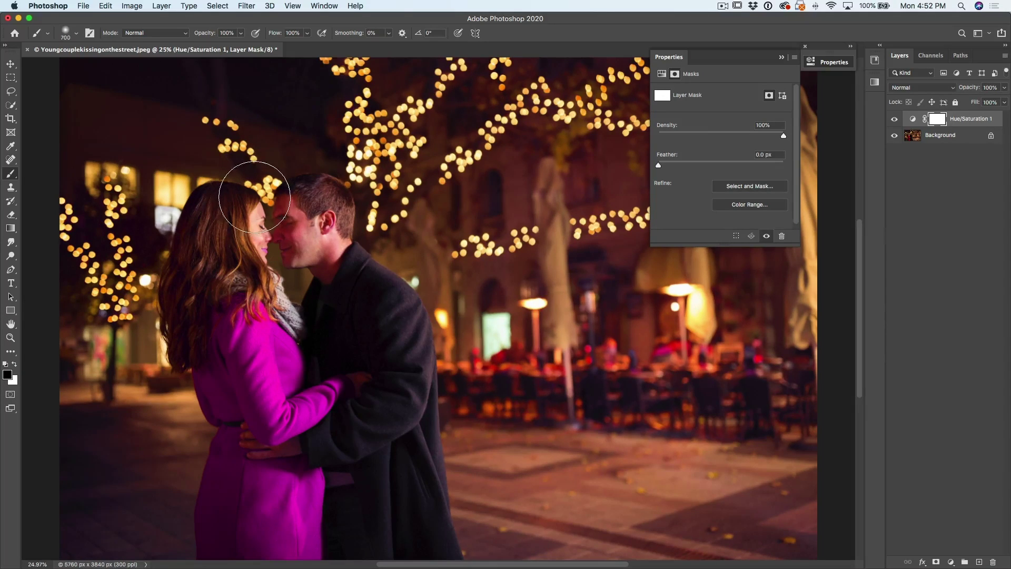
{"action": "key", "text": "bracketleft"}
{"action": "key", "text": "bracketleft"}
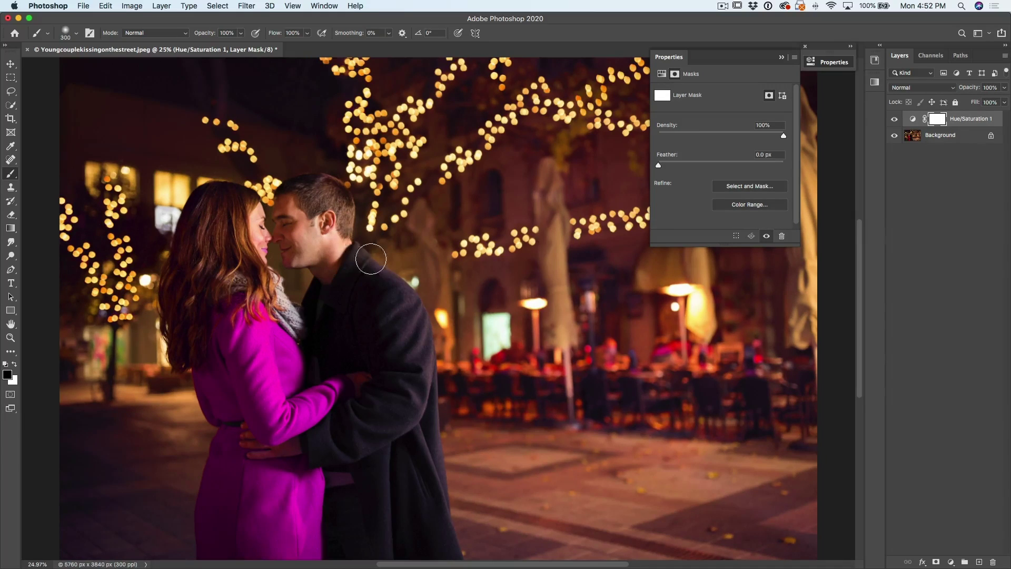
{"action": "left_click_drag", "start_coordinate": [255, 237], "coordinate": [272, 249]}
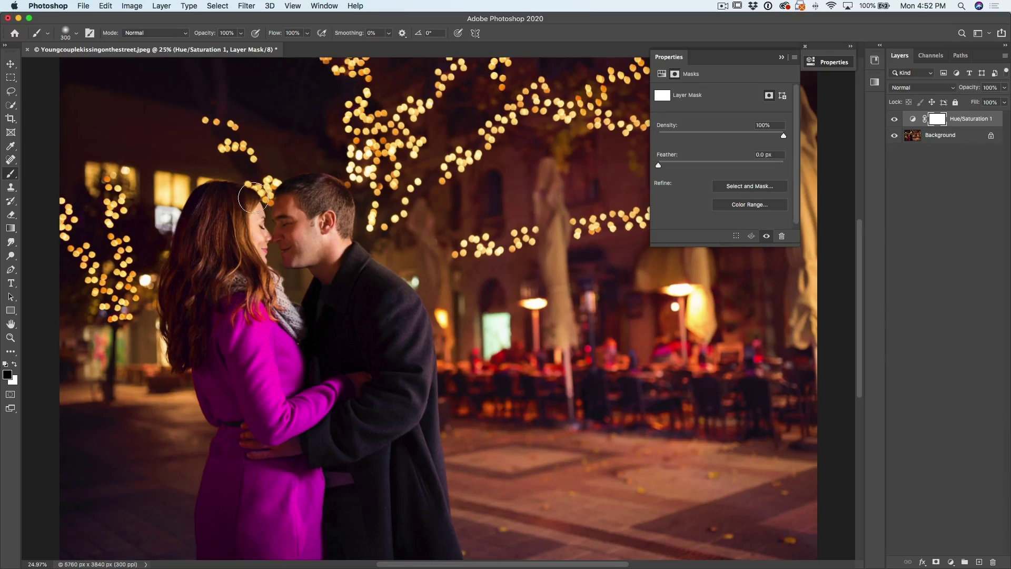
{"action": "mouse_move", "coordinate": [190, 254]}
{"action": "left_mouse_down"}
{"action": "mouse_move", "coordinate": [188, 214]}
{"action": "mouse_move", "coordinate": [203, 185]}
{"action": "left_mouse_up"}
{"action": "mouse_move", "coordinate": [474, 358]}
{"action": "left_mouse_down"}
{"action": "mouse_move", "coordinate": [570, 361]}
{"action": "mouse_move", "coordinate": [531, 349]}
{"action": "mouse_move", "coordinate": [651, 349]}
{"action": "mouse_move", "coordinate": [618, 371]}
{"action": "mouse_move", "coordinate": [808, 366]}
{"action": "mouse_move", "coordinate": [721, 344]}
{"action": "mouse_move", "coordinate": [803, 372]}
{"action": "mouse_move", "coordinate": [751, 382]}
{"action": "mouse_move", "coordinate": [751, 340]}
{"action": "mouse_move", "coordinate": [671, 293]}
{"action": "mouse_move", "coordinate": [573, 324]}
{"action": "mouse_move", "coordinate": [567, 342]}
{"action": "mouse_move", "coordinate": [483, 337]}
{"action": "mouse_move", "coordinate": [390, 297]}
{"action": "mouse_move", "coordinate": [421, 361]}
{"action": "left_mouse_up"}
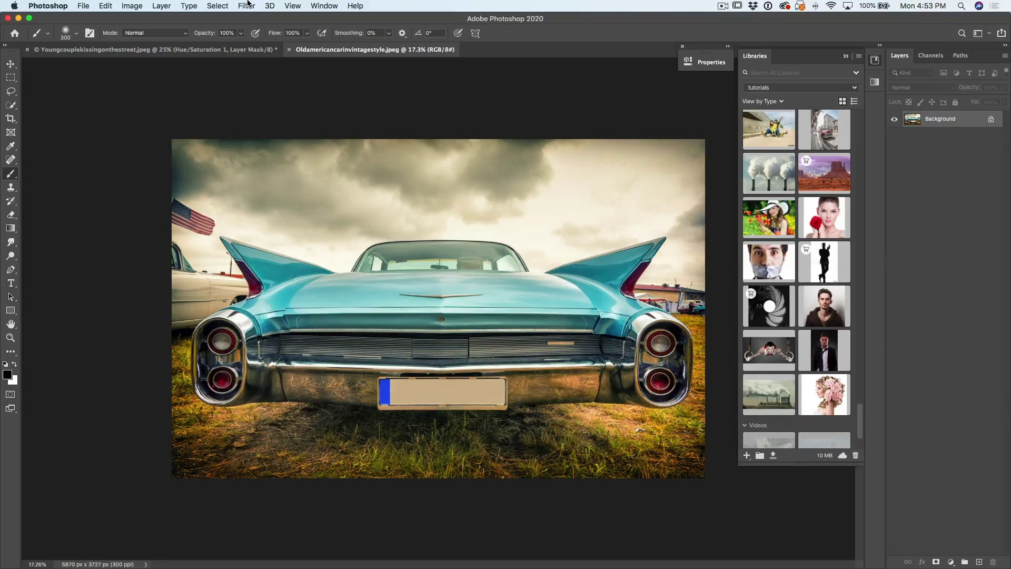
Use Color Range, sampling both tail fins and the trunk at Fuzziness 40, to select the teal car body
{"action": "left_click", "coordinate": [217, 6]}
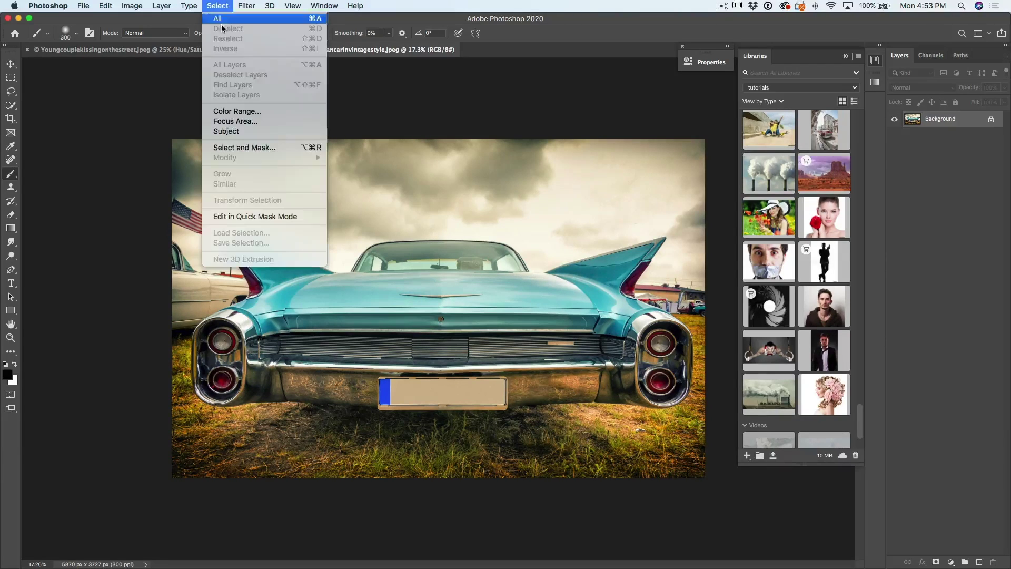
{"action": "left_click", "coordinate": [237, 111]}
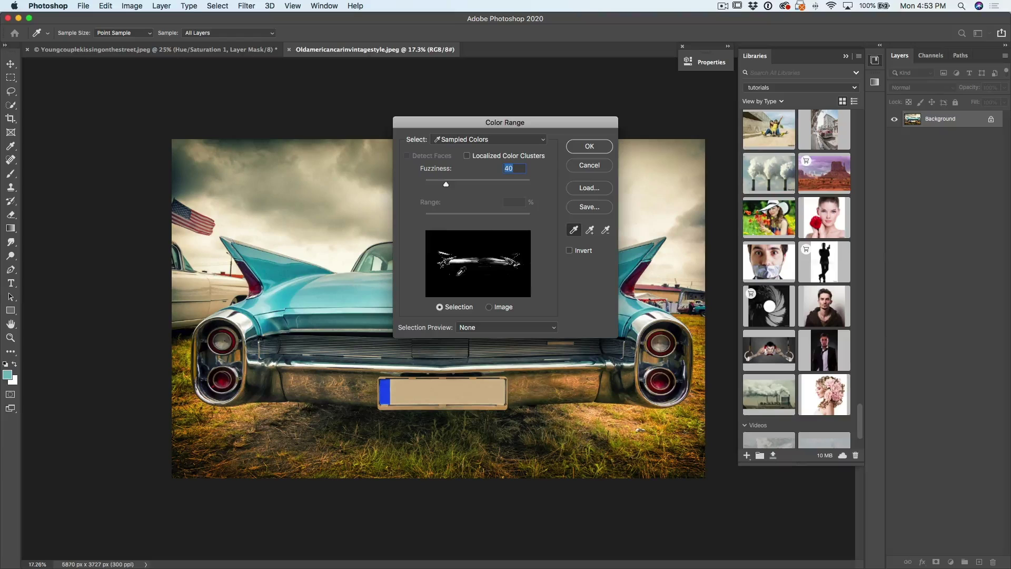
{"action": "left_click", "coordinate": [591, 231]}
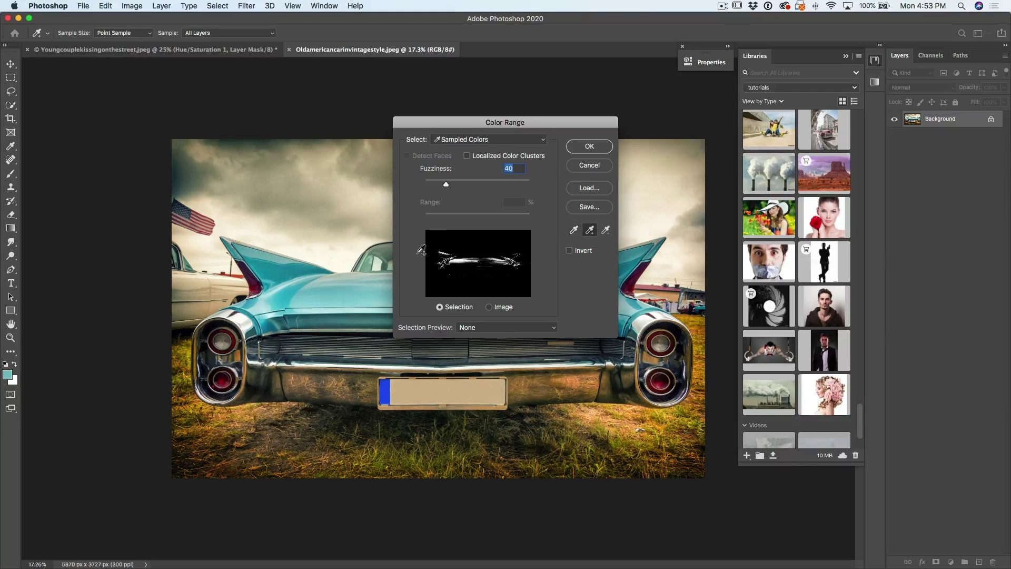
{"action": "left_click", "coordinate": [272, 260]}
{"action": "mouse_move", "coordinate": [276, 272]}
{"action": "left_mouse_down"}
{"action": "mouse_move", "coordinate": [296, 296]}
{"action": "mouse_move", "coordinate": [368, 287]}
{"action": "left_mouse_up"}
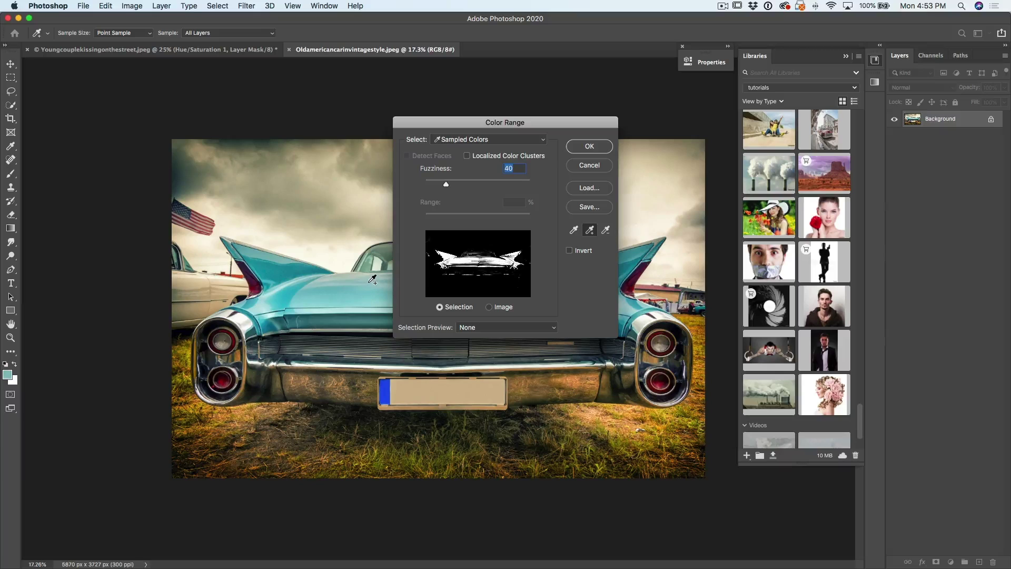
{"action": "mouse_move", "coordinate": [447, 184]}
{"action": "left_mouse_down"}
{"action": "mouse_move", "coordinate": [459, 186]}
{"action": "mouse_move", "coordinate": [448, 186]}
{"action": "left_mouse_up"}
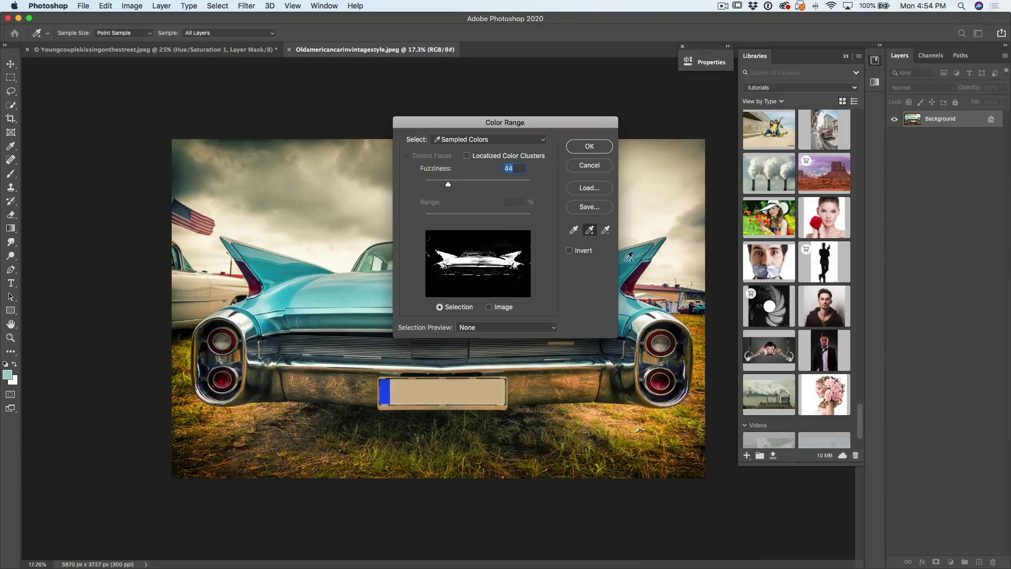
{"action": "left_click", "coordinate": [639, 308]}
{"action": "left_click_drag", "start_coordinate": [461, 121], "coordinate": [666, 127]}
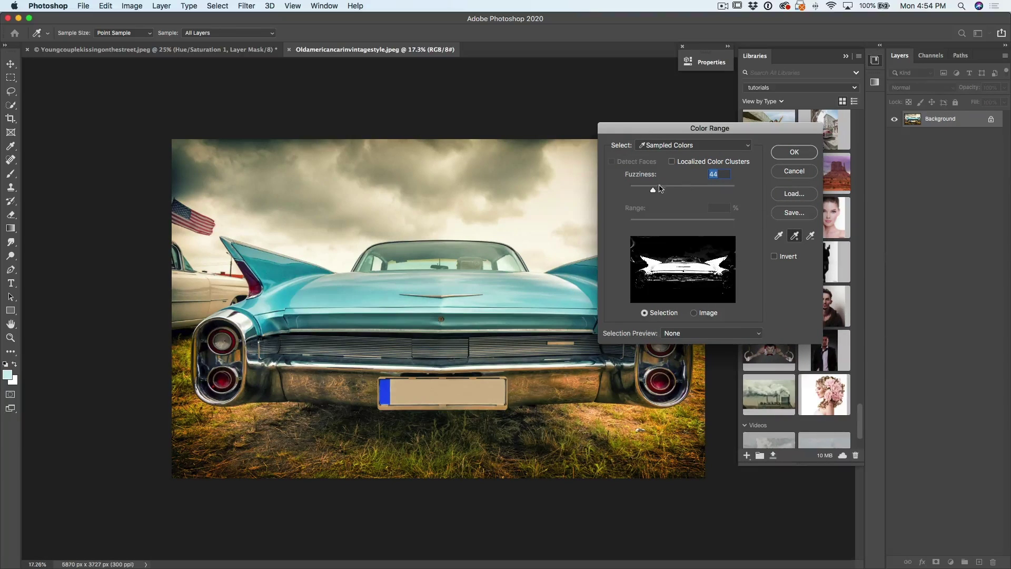
{"action": "left_click_drag", "start_coordinate": [653, 188], "coordinate": [649, 188]}
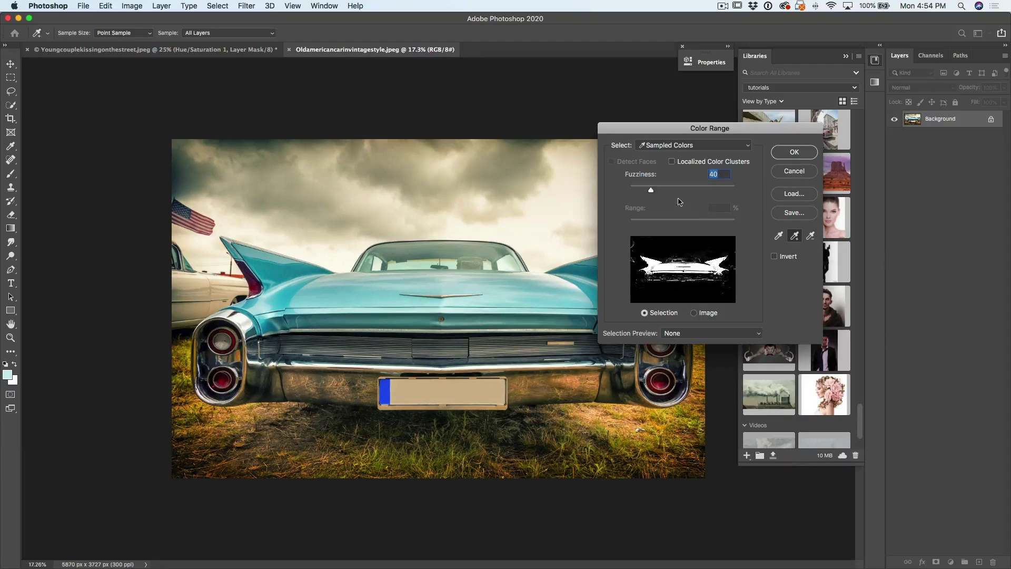
{"action": "left_click", "coordinate": [794, 152]}
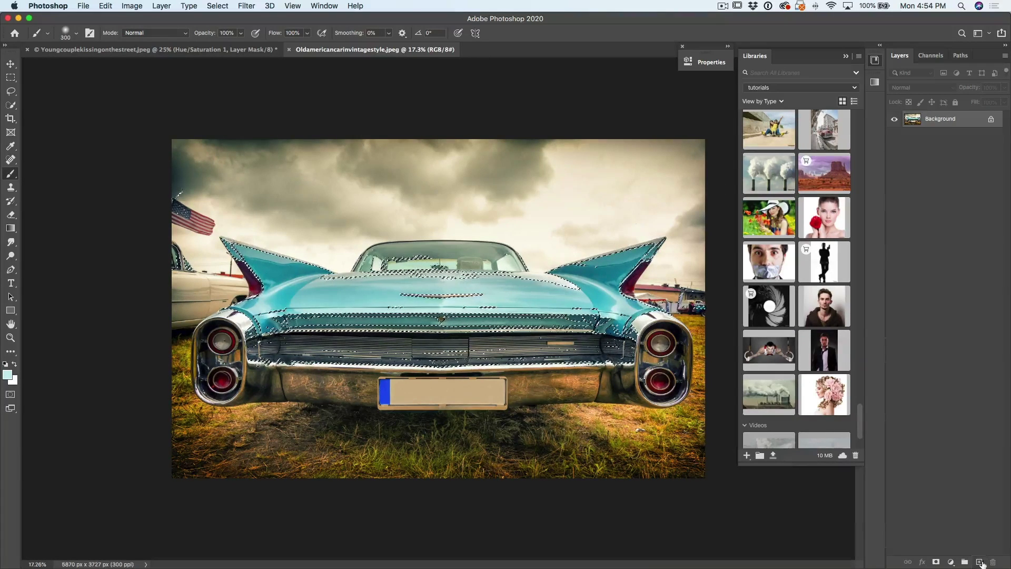
On a new empty layer, paint saturated blue over the selected car's rear body
{"action": "left_click", "coordinate": [980, 562]}
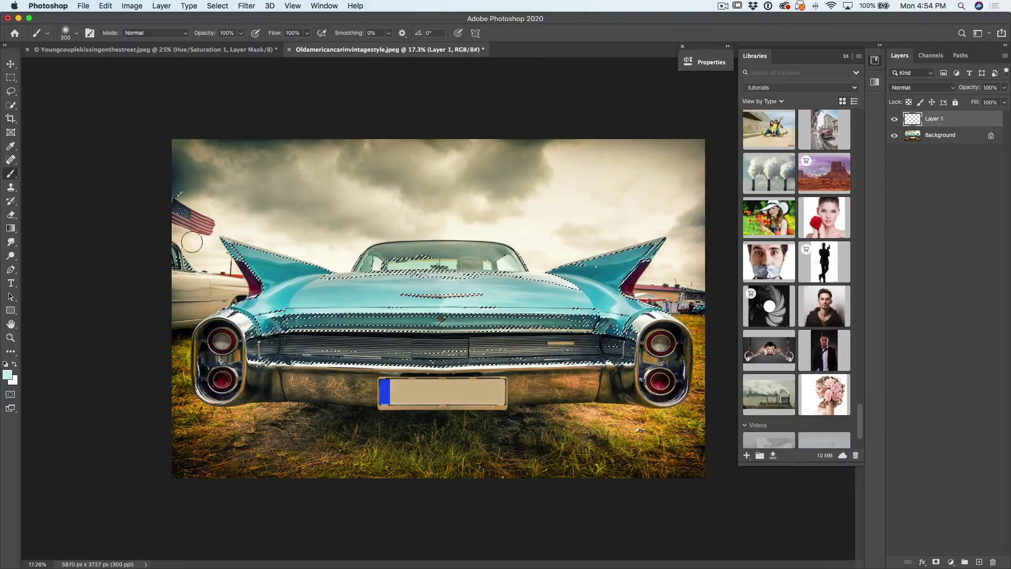
{"action": "left_click", "coordinate": [6, 374]}
{"action": "left_click_drag", "start_coordinate": [455, 266], "coordinate": [454, 256]}
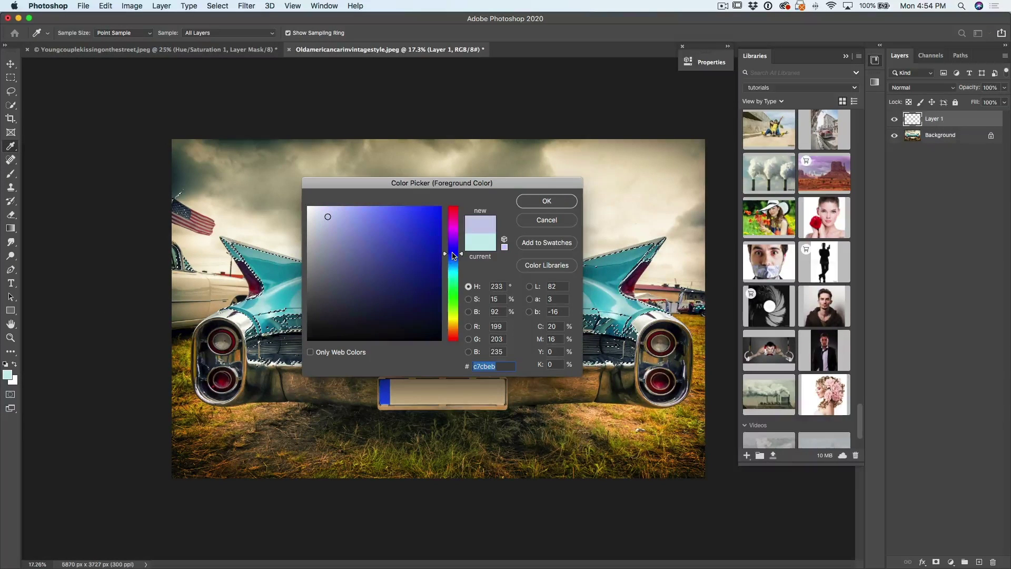
{"action": "left_click", "coordinate": [427, 215]}
{"action": "left_click", "coordinate": [547, 203]}
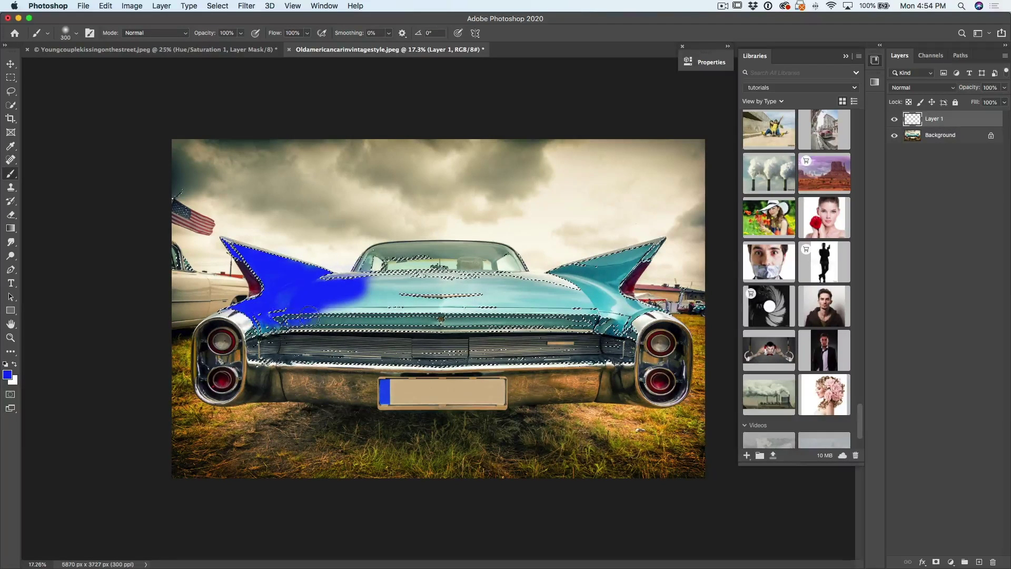
{"action": "left_click_drag", "start_coordinate": [309, 315], "coordinate": [363, 314]}
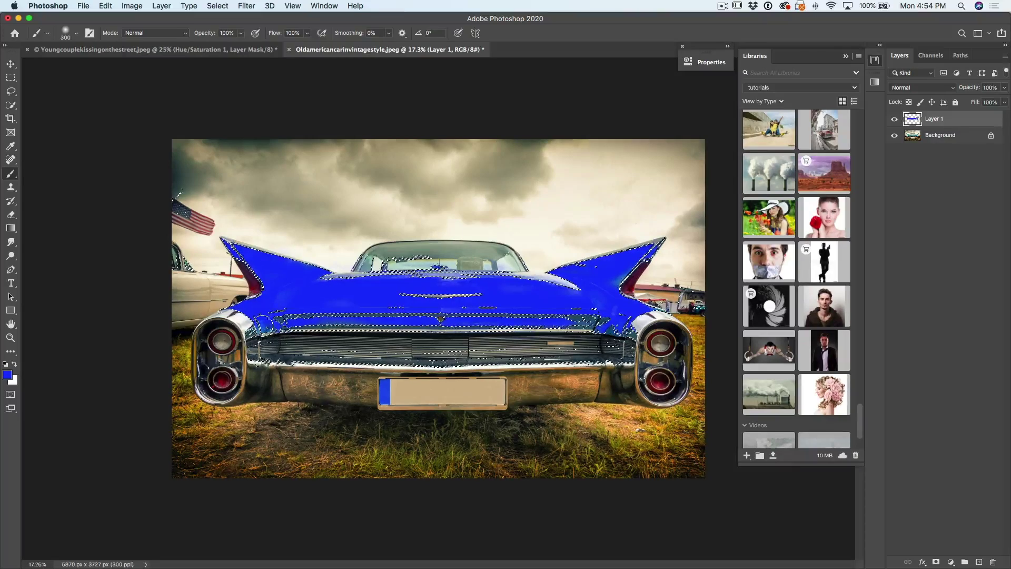
Set Layer 1's blend mode to Color and deselect the car body
{"action": "left_click", "coordinate": [911, 90]}
{"action": "left_click", "coordinate": [925, 315]}
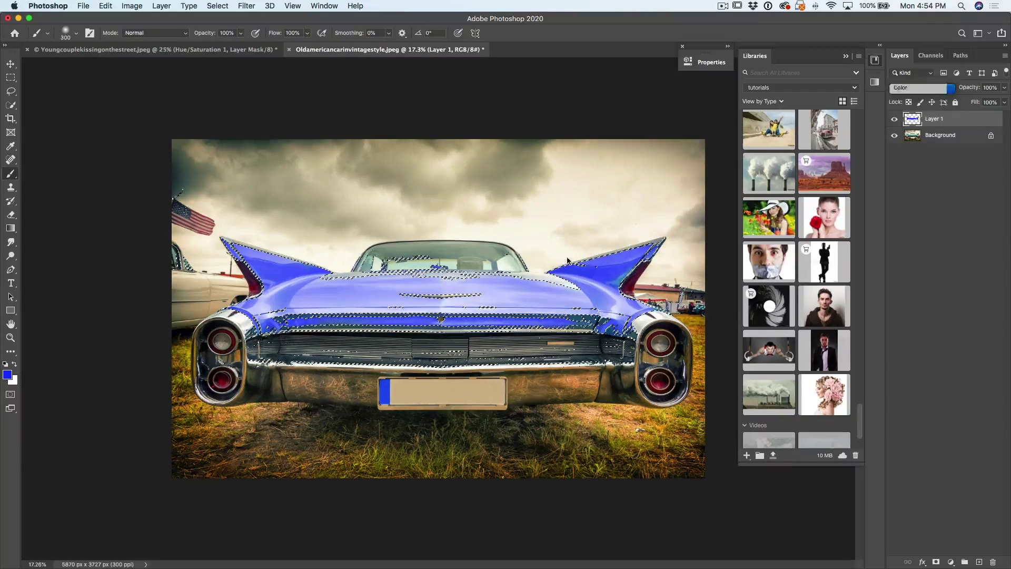
{"action": "key", "text": "ctrl+d"}
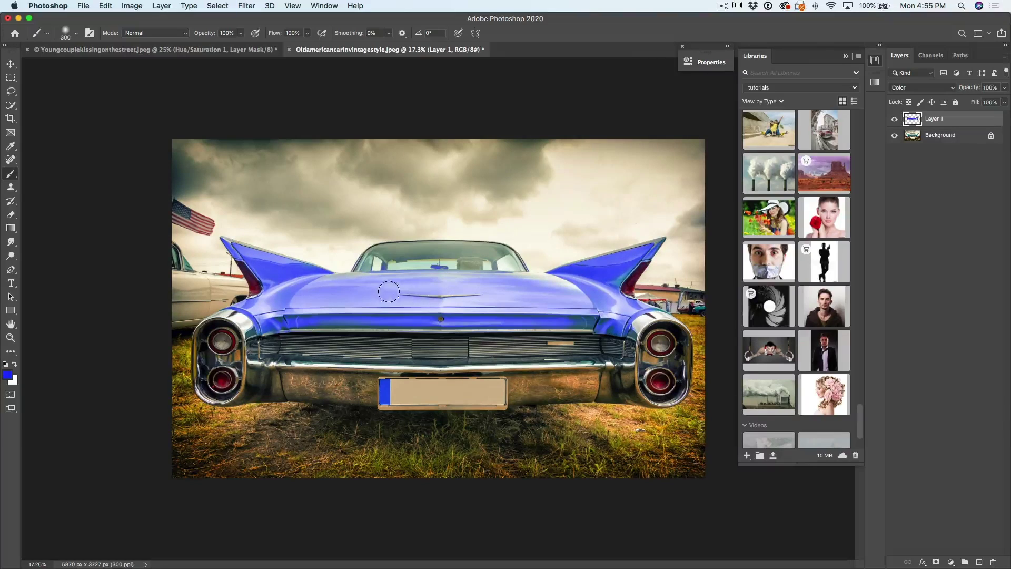
Touch up the blue on the trim above the right taillight with a smaller brush and a slightly larger eraser
{"action": "key", "text": "bracketleft"}
{"action": "key", "text": "bracketleft"}
{"action": "key", "text": "bracketleft"}
{"action": "key", "text": "bracketleft"}
{"action": "key", "text": "bracketleft"}
{"action": "key", "text": "bracketleft"}
{"action": "key", "text": "bracketleft"}
{"action": "key", "text": "bracketleft"}
{"action": "left_click_drag", "start_coordinate": [604, 324], "coordinate": [595, 330]}
{"action": "key", "text": "e"}
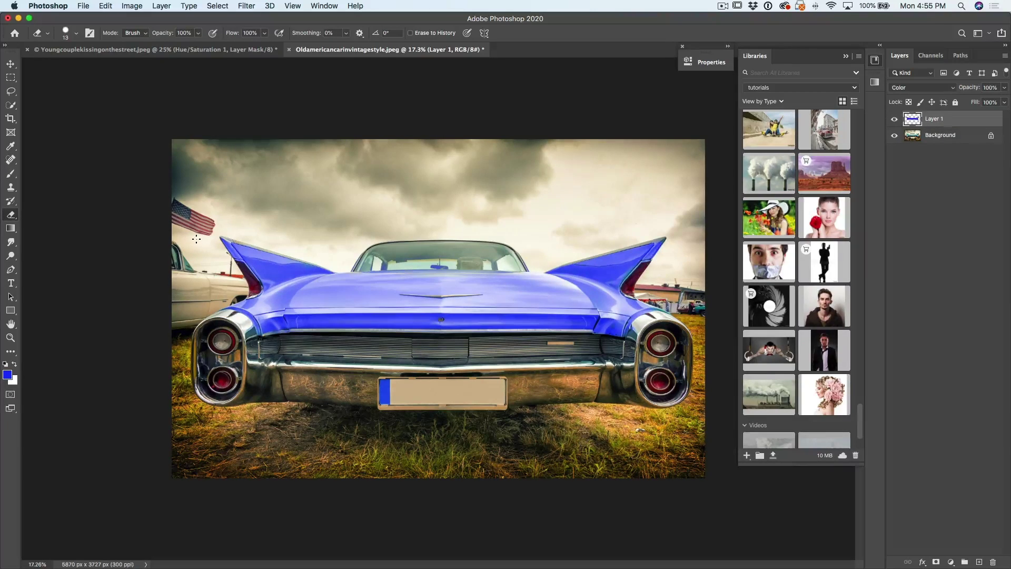
{"action": "key", "text": "bracketright"}
{"action": "key", "text": "bracketright"}
Shift the blue layer's hue by +121 in Hue/Saturation, turning the car pink-red
{"action": "key", "text": "super+u"}
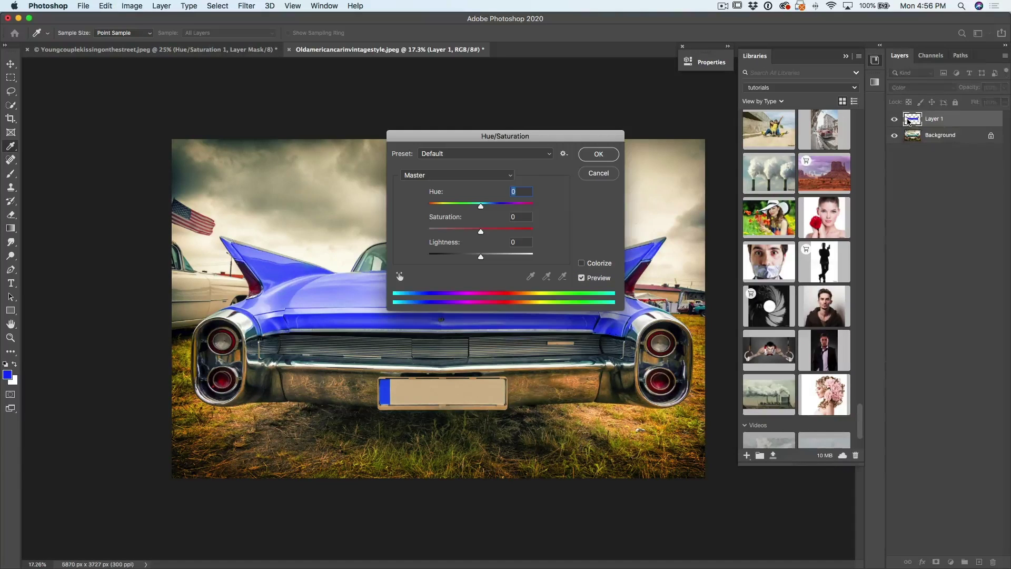
{"action": "left_click_drag", "start_coordinate": [495, 135], "coordinate": [781, 109]}
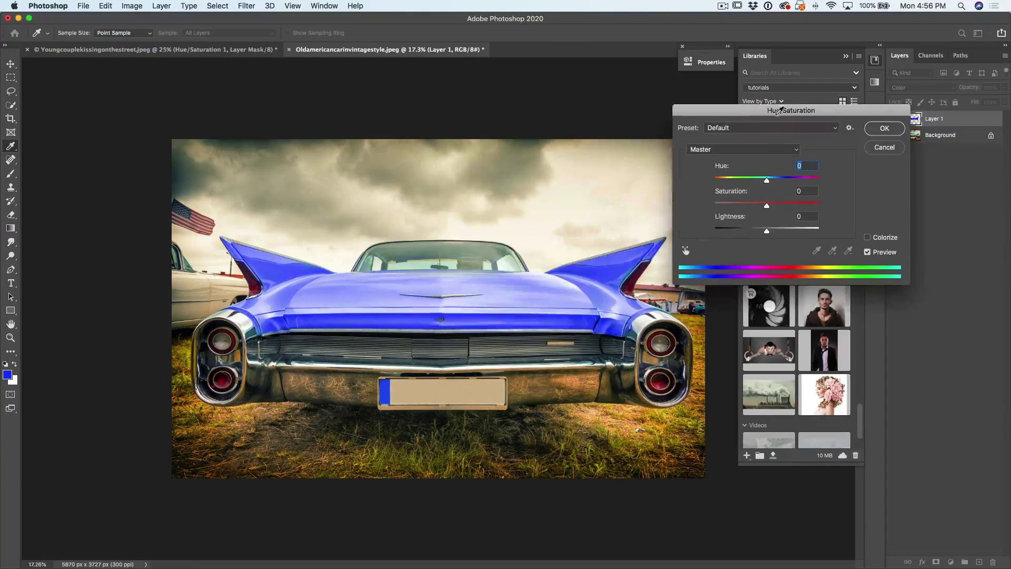
{"action": "left_click_drag", "start_coordinate": [767, 180], "coordinate": [807, 194]}
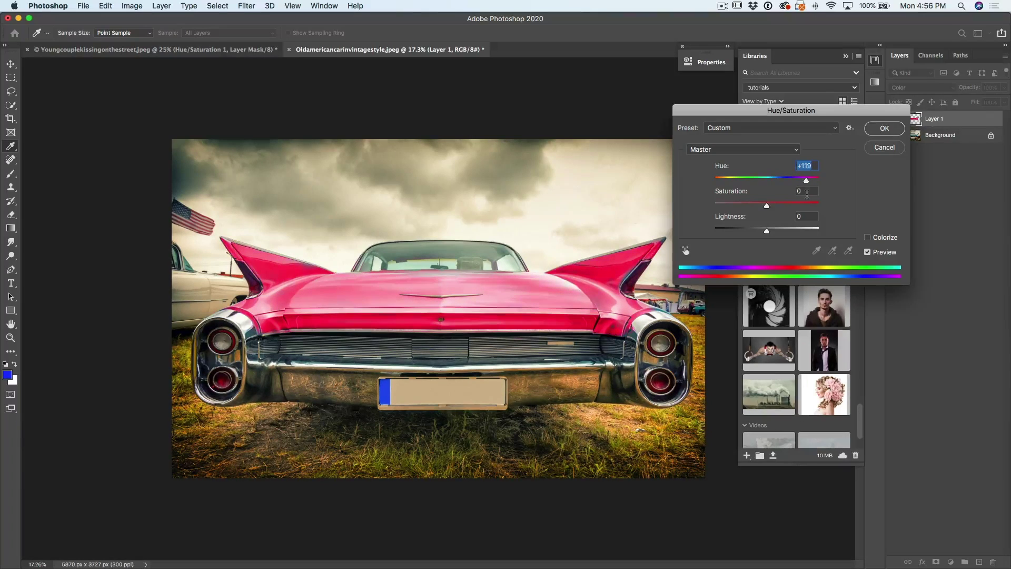
{"action": "left_click", "coordinate": [885, 128]}
Sample the car's new red as the foreground colour with the Eyedropper
{"action": "key", "text": "e"}
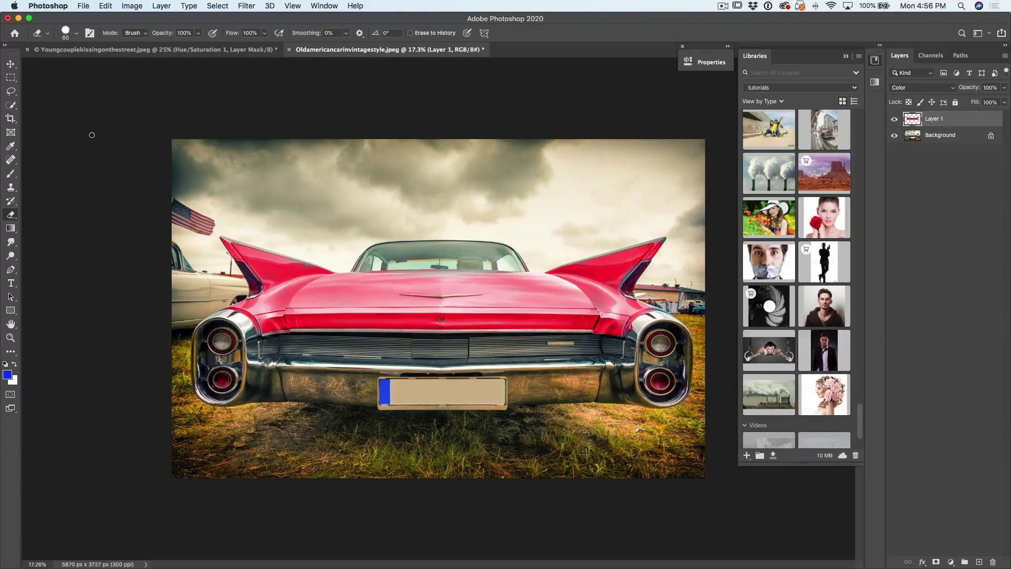
{"action": "left_click", "coordinate": [10, 146]}
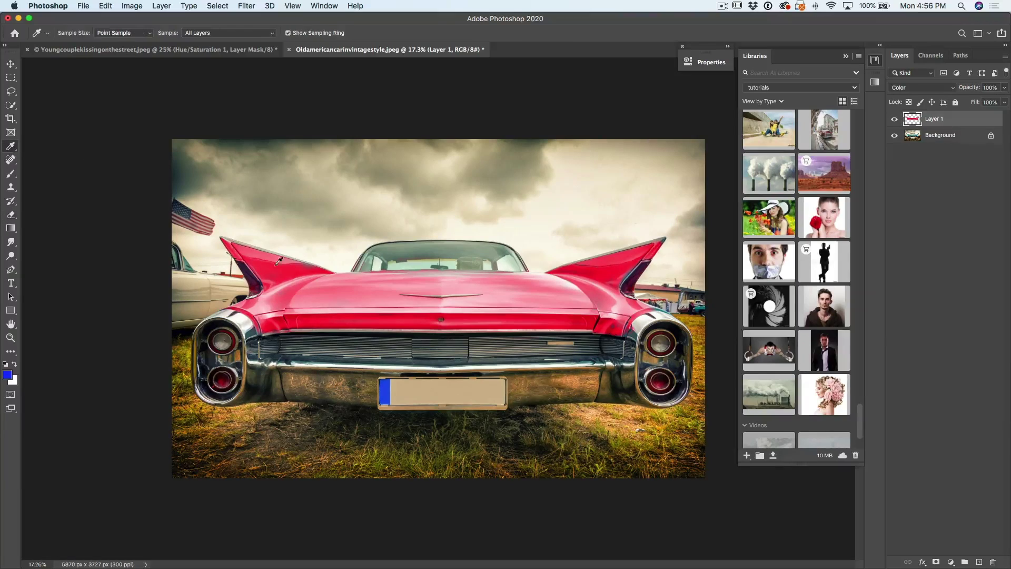
{"action": "left_click", "coordinate": [341, 318]}
{"action": "key", "text": "b"}
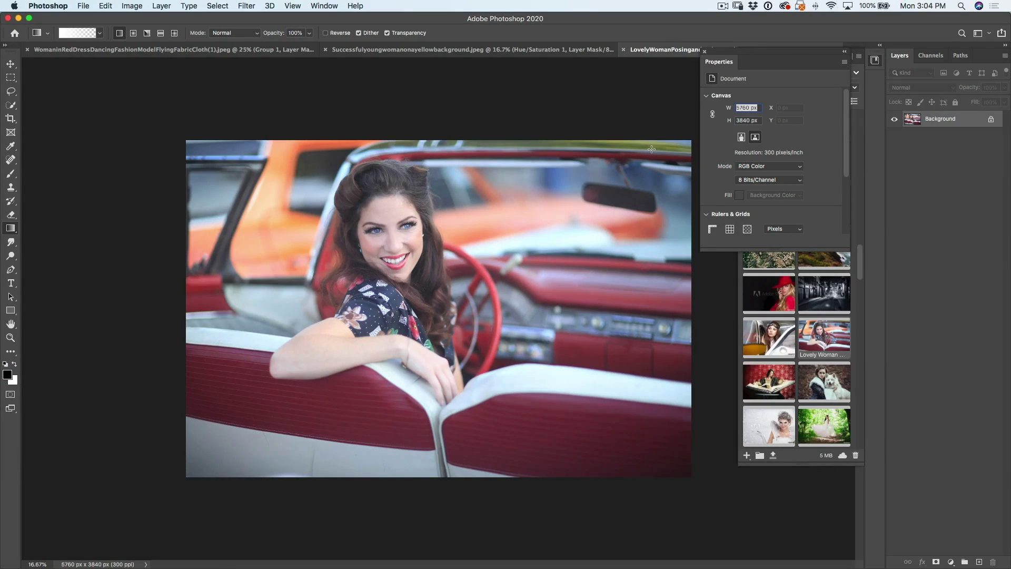
Drag an Oranges preset from the Gradients panel onto the convertible photo to create Gradient Fill 1
{"action": "left_click", "coordinate": [324, 5]}
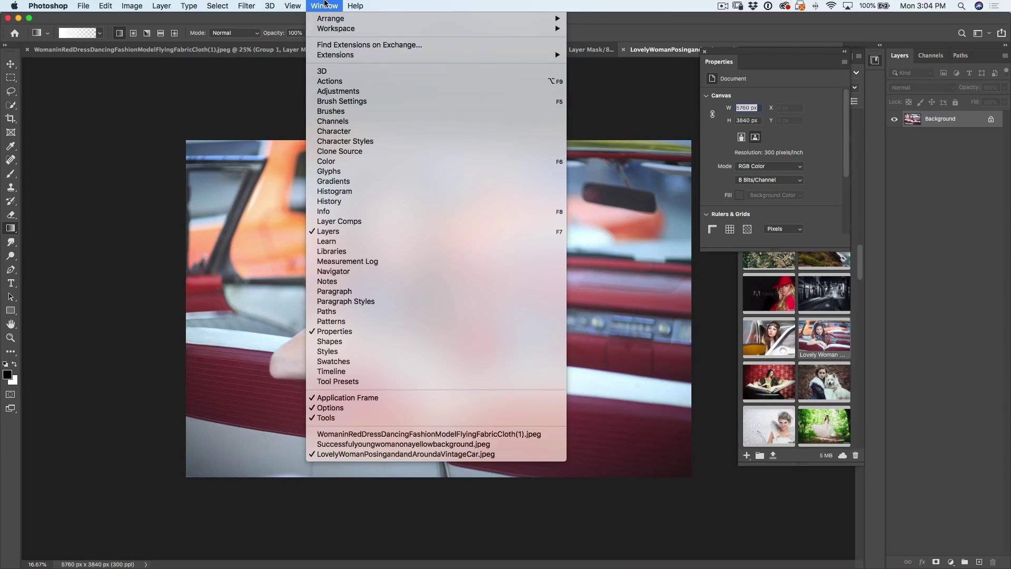
{"action": "left_click", "coordinate": [347, 182]}
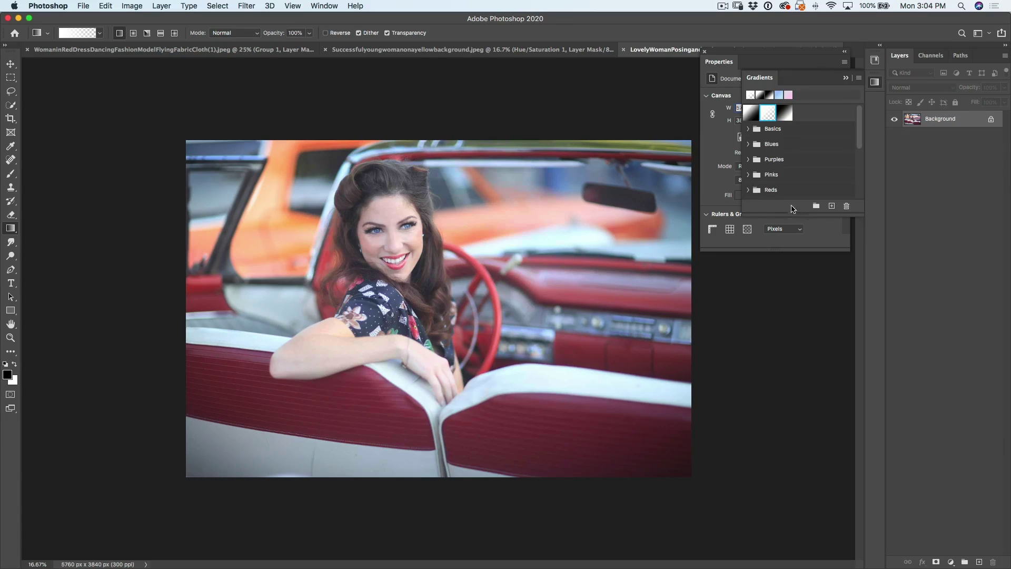
{"action": "left_click_drag", "start_coordinate": [861, 216], "coordinate": [859, 498]}
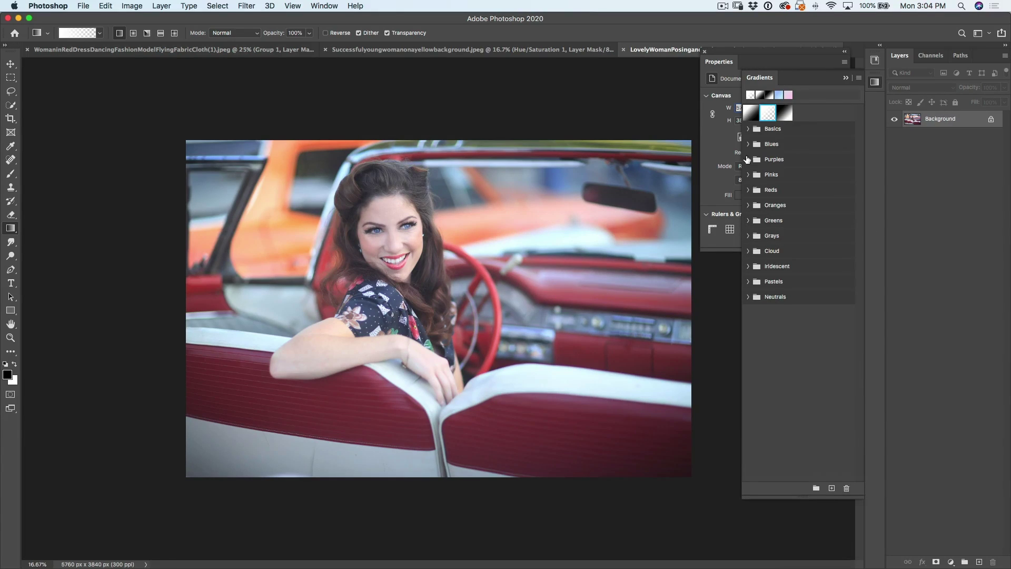
{"action": "left_click", "coordinate": [749, 129], "text": "super"}
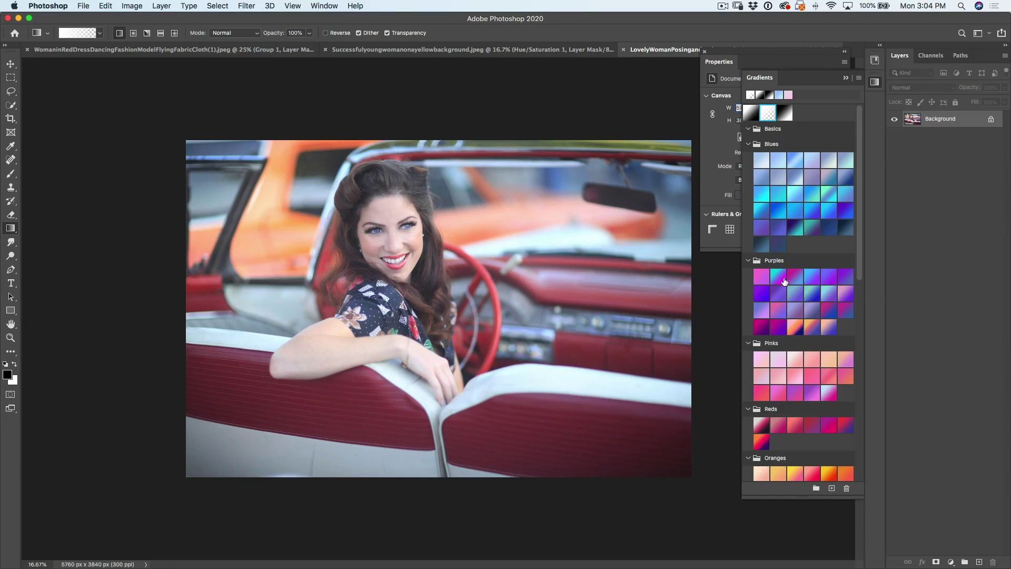
{"action": "scroll", "coordinate": [819, 208], "scroll_direction": "down", "scroll_amount": 10}
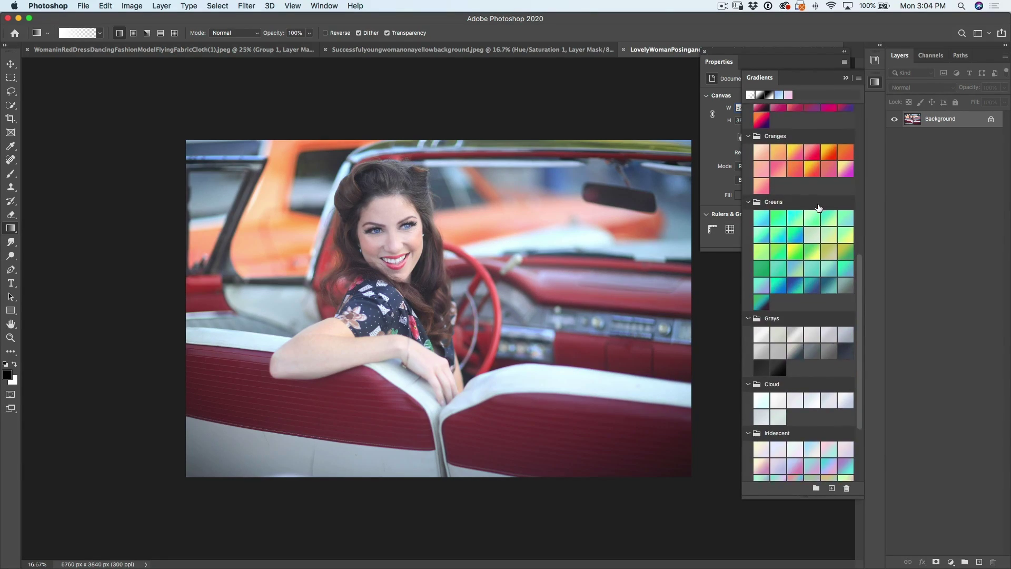
{"action": "scroll", "coordinate": [819, 208], "scroll_direction": "down", "scroll_amount": 4}
{"action": "scroll", "coordinate": [832, 210], "scroll_direction": "up", "scroll_amount": 6}
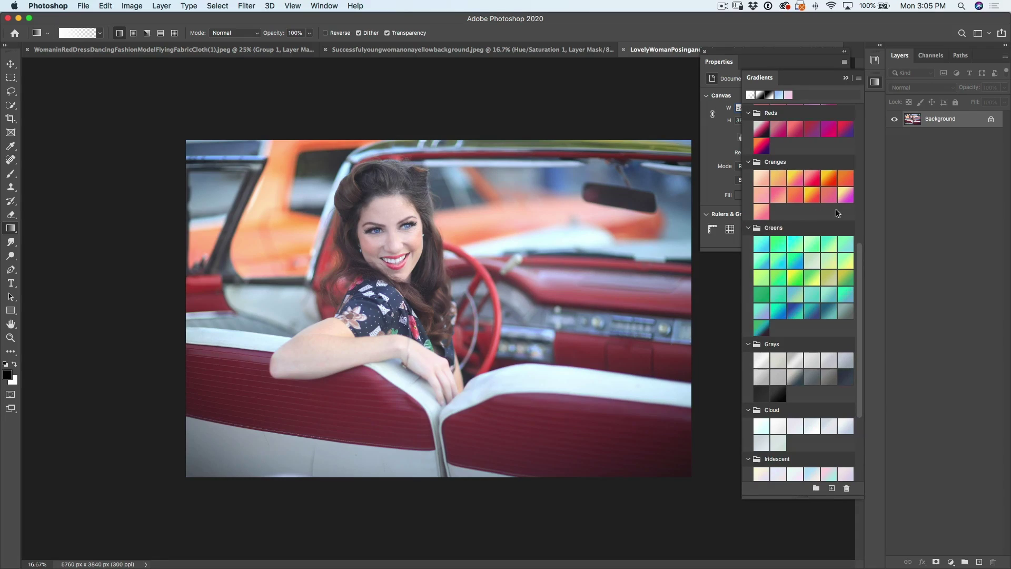
{"action": "left_click_drag", "start_coordinate": [828, 179], "coordinate": [500, 194]}
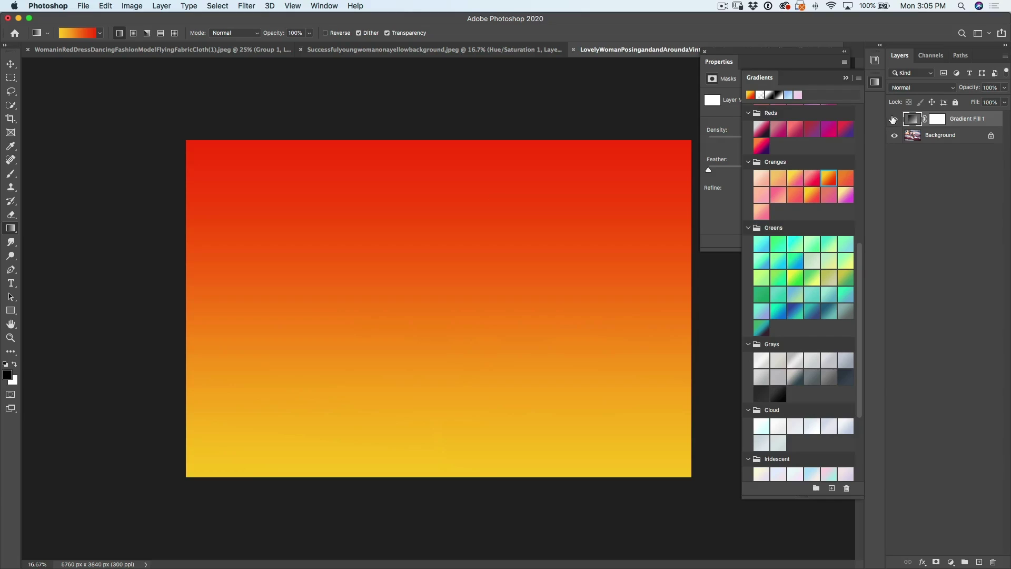
Set Gradient Fill 1 to Color blend mode and lower its opacity to 27%
{"action": "left_click", "coordinate": [917, 93]}
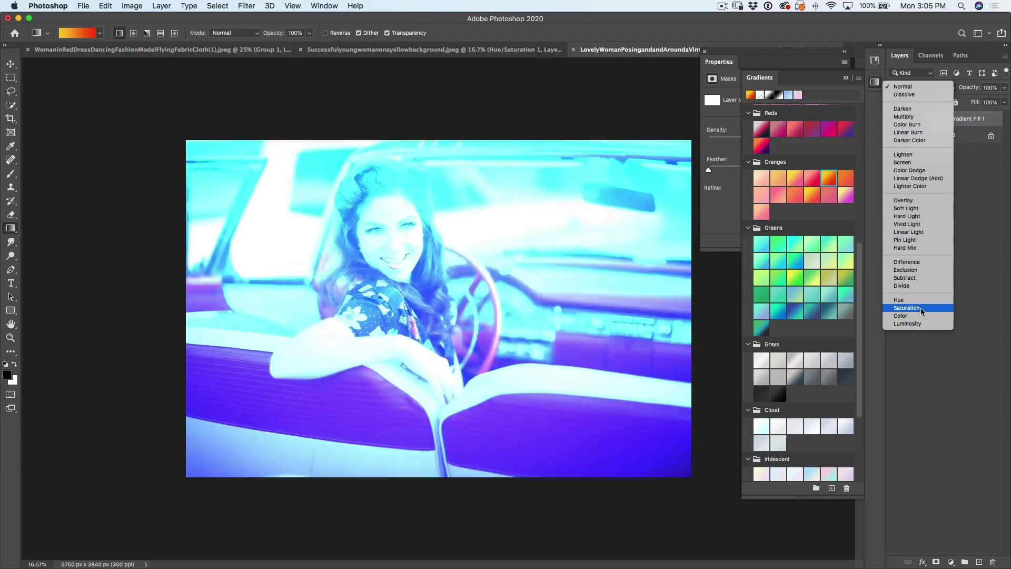
{"action": "left_click", "coordinate": [921, 316]}
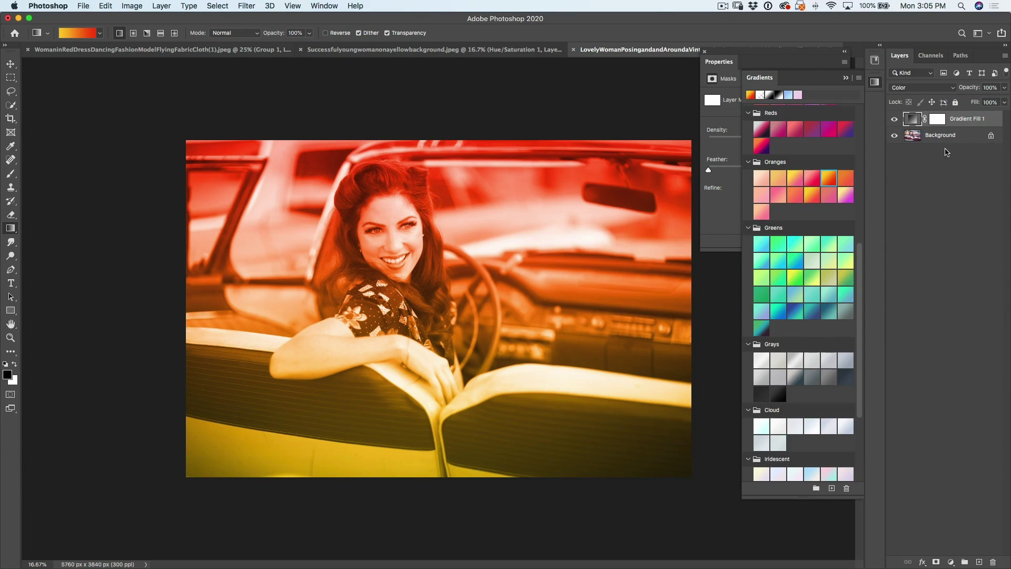
{"action": "left_click_drag", "start_coordinate": [956, 92], "coordinate": [869, 95]}
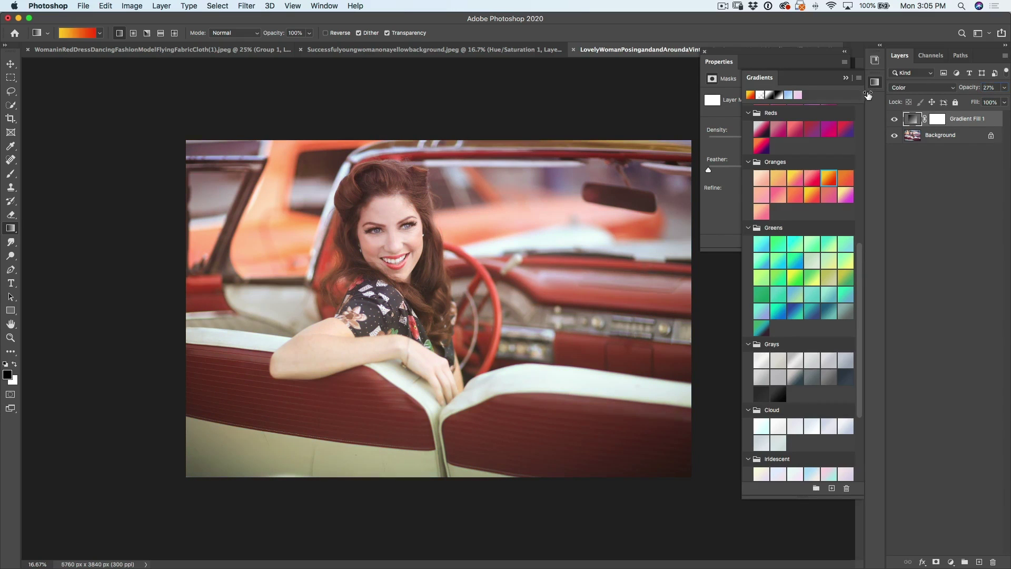
Compare Gradient Fill 1 on and off, leave it hidden, and select the Background layer
{"action": "left_click", "coordinate": [895, 120]}
{"action": "left_click", "coordinate": [896, 119]}
{"action": "left_click", "coordinate": [895, 120]}
{"action": "left_click", "coordinate": [917, 133]}
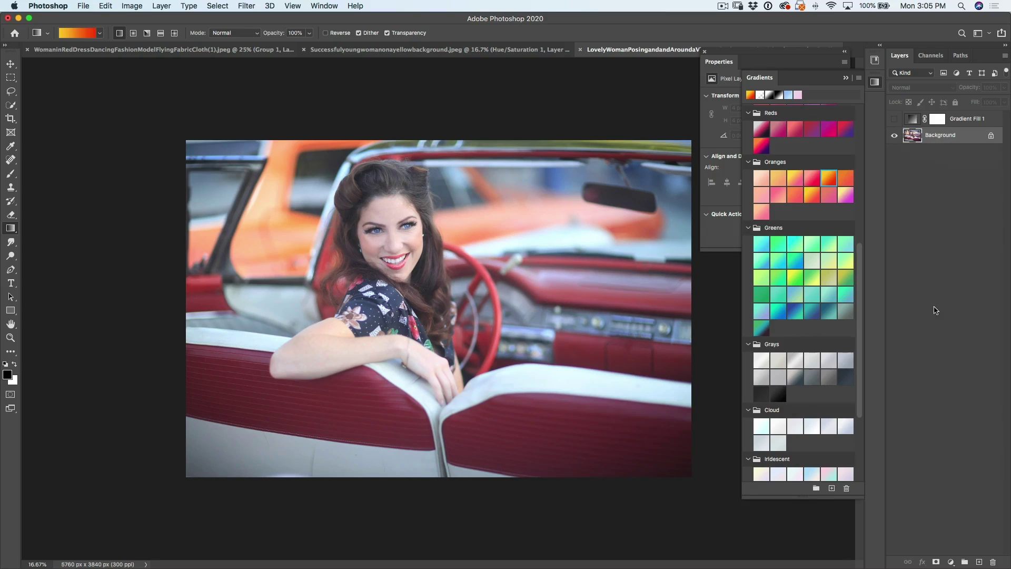
Add a Gradient Map adjustment layer to the convertible photo
{"action": "left_click", "coordinate": [951, 562]}
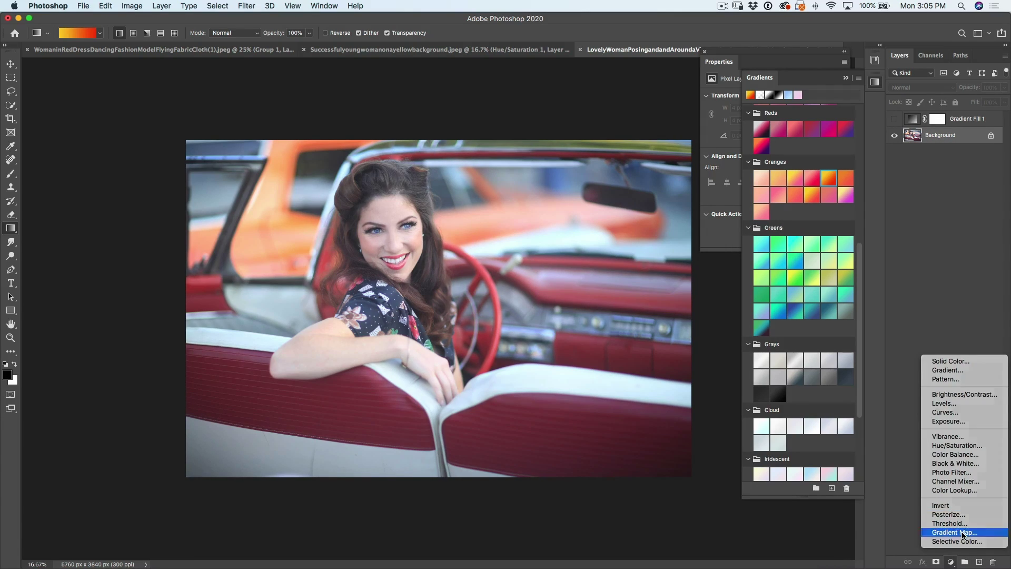
{"action": "left_click", "coordinate": [963, 535]}
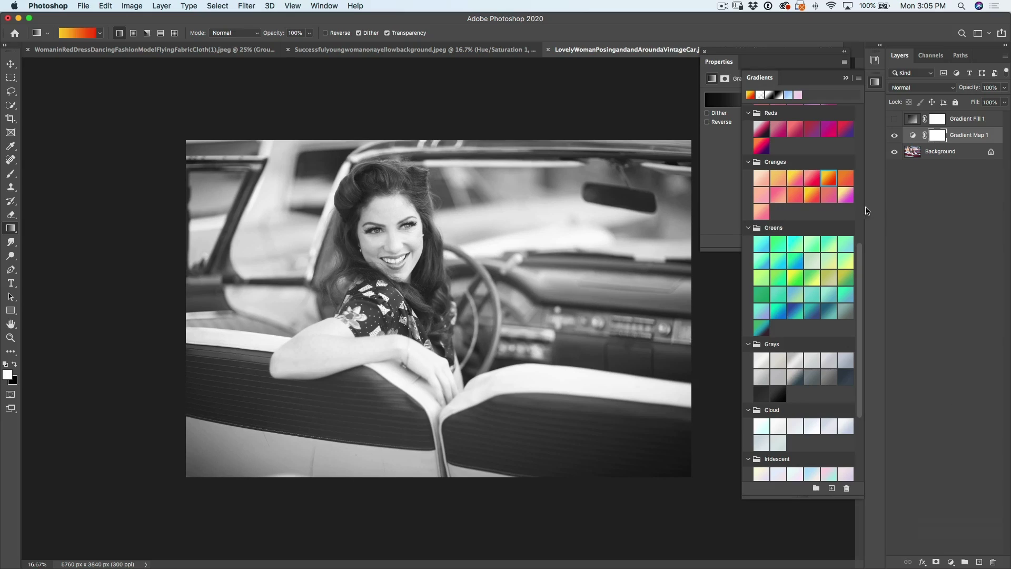
{"action": "left_click", "coordinate": [723, 139]}
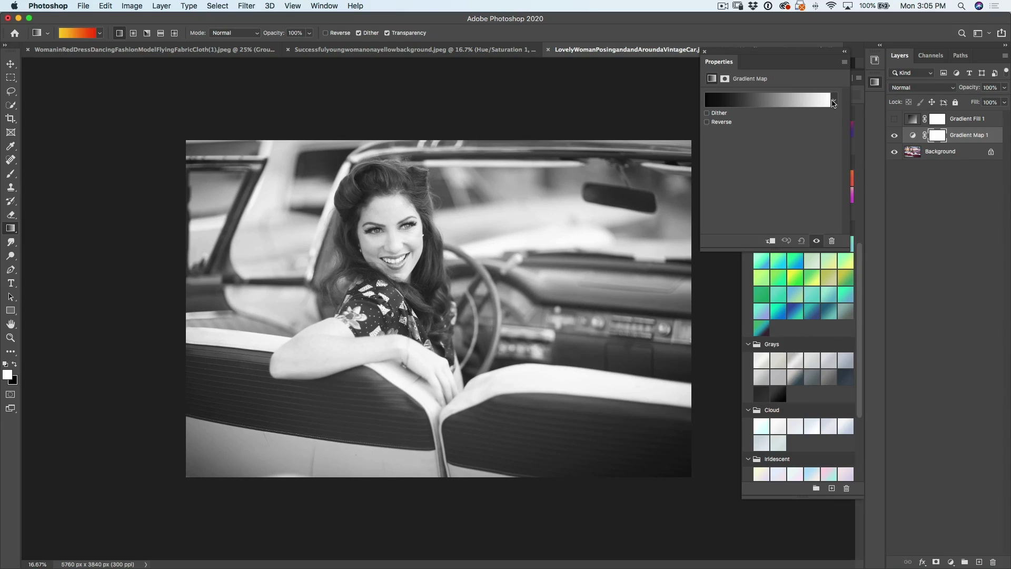
Apply the orange-red preset from the Oranges group to the gradient map
{"action": "left_click", "coordinate": [836, 101]}
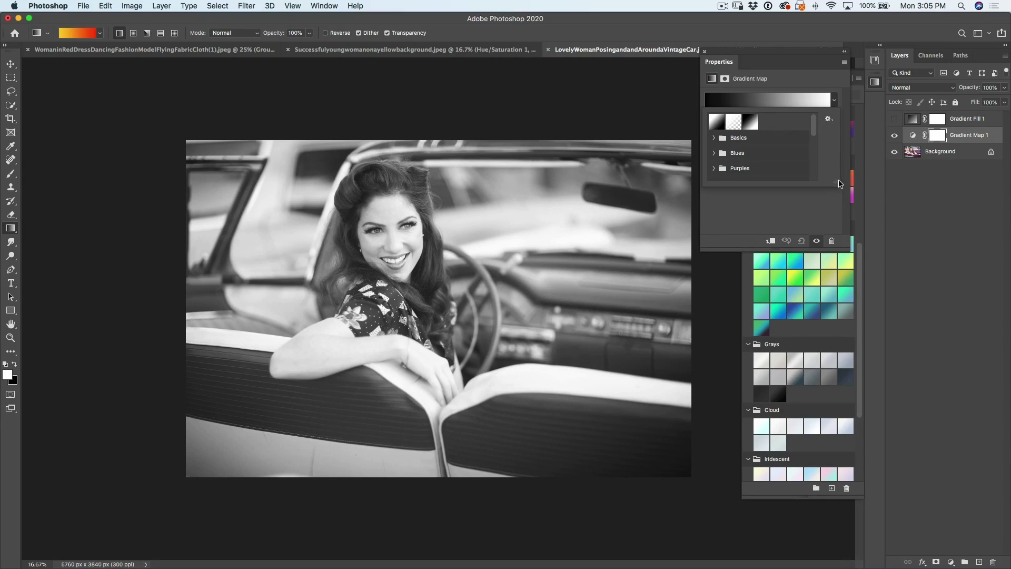
{"action": "left_click_drag", "start_coordinate": [837, 185], "coordinate": [842, 495]}
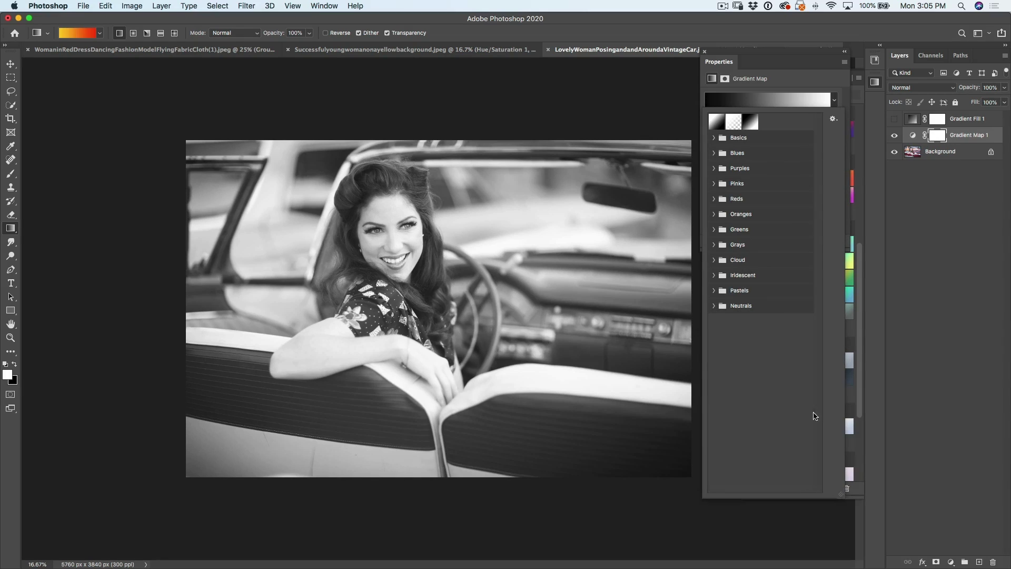
{"action": "left_click", "coordinate": [714, 139], "text": "super"}
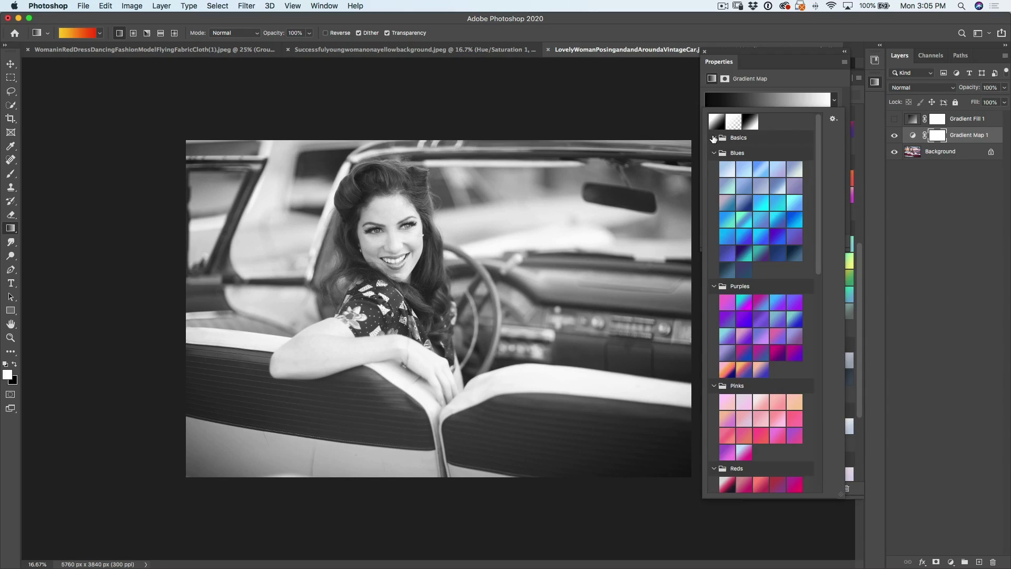
{"action": "left_click", "coordinate": [714, 138], "text": "super"}
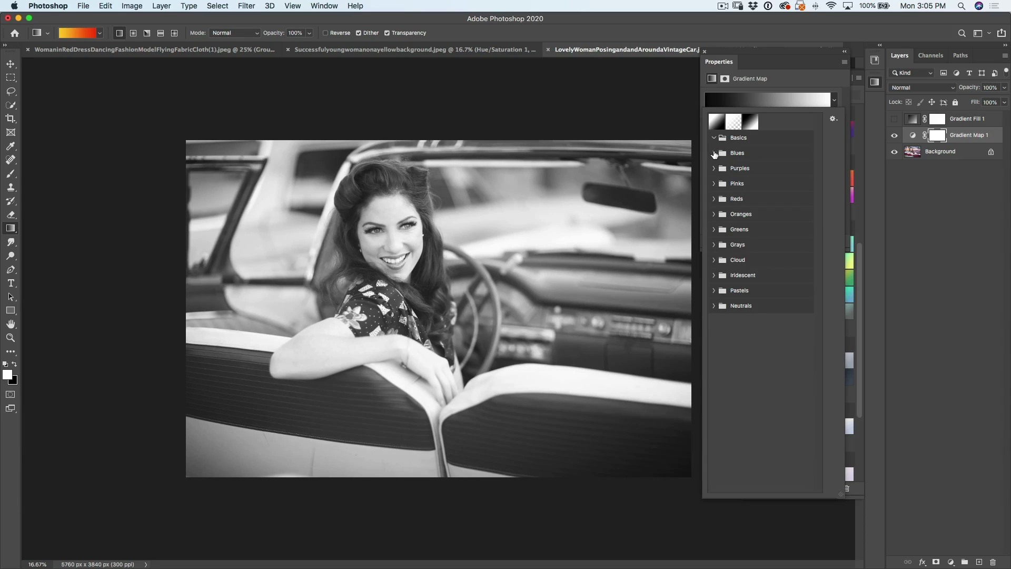
{"action": "left_click", "coordinate": [714, 154]}
{"action": "left_click", "coordinate": [713, 287], "text": "super"}
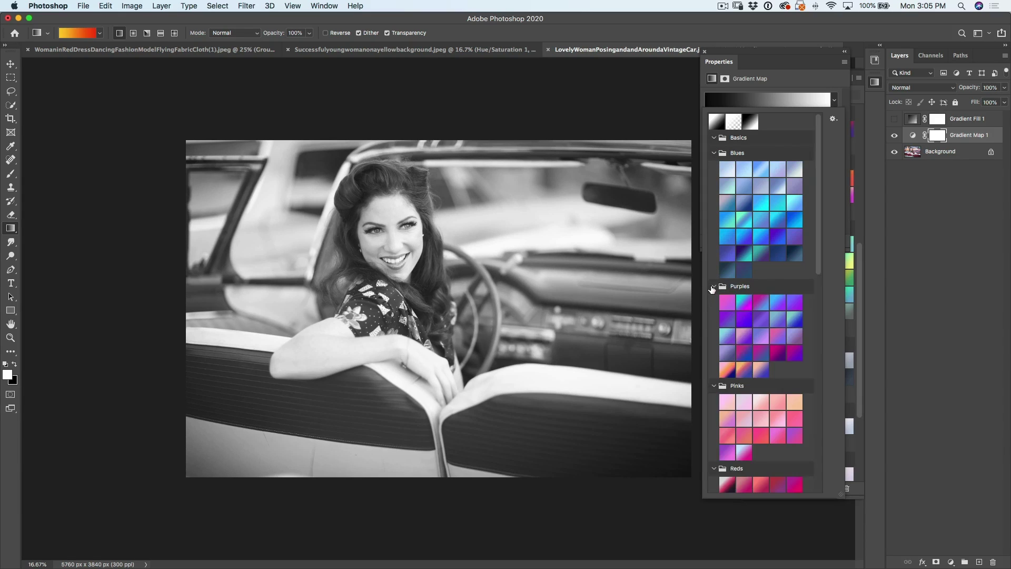
{"action": "scroll", "coordinate": [756, 216], "scroll_direction": "down", "scroll_amount": 5}
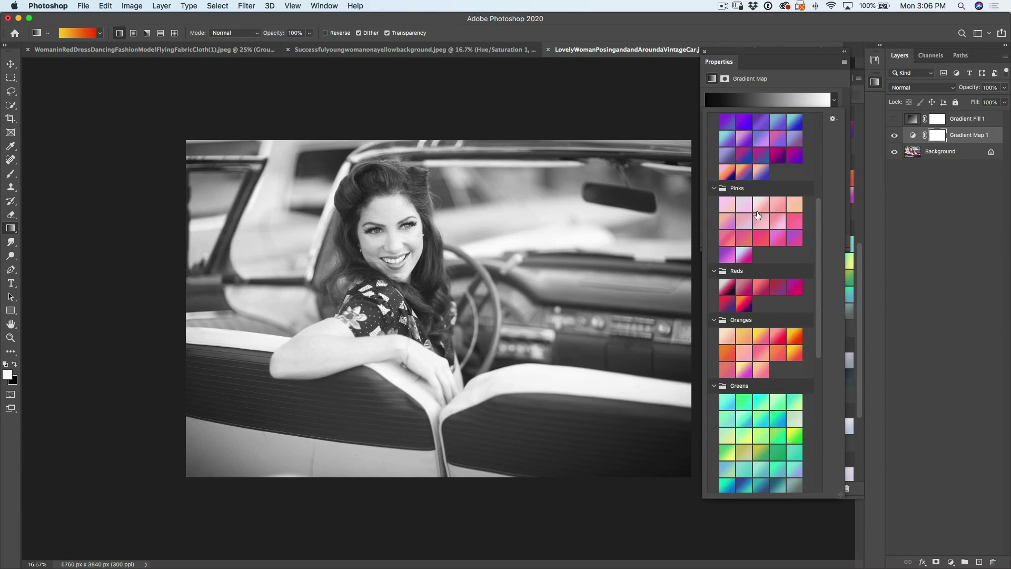
{"action": "left_click", "coordinate": [796, 336]}
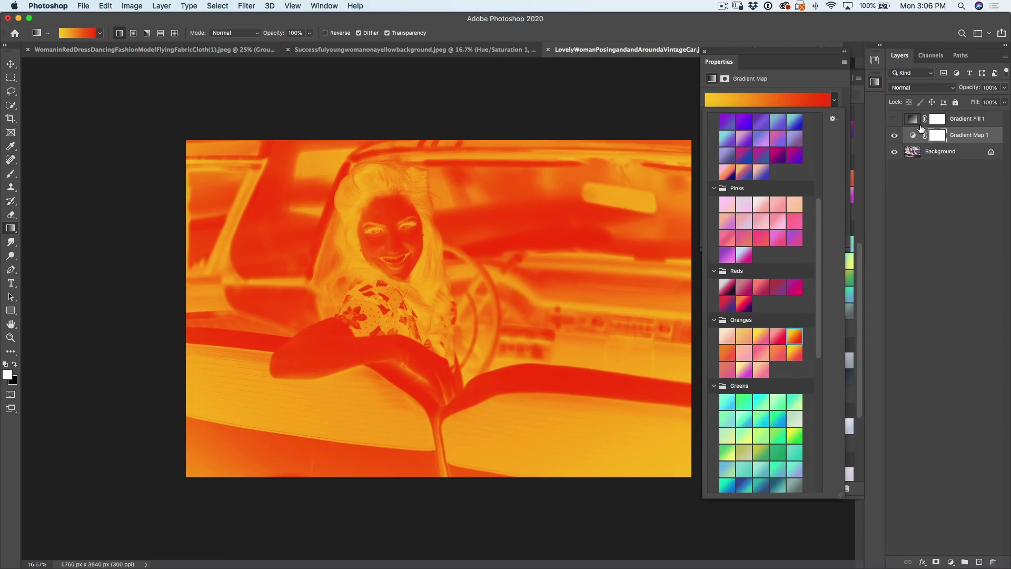
{"action": "left_click", "coordinate": [926, 89]}
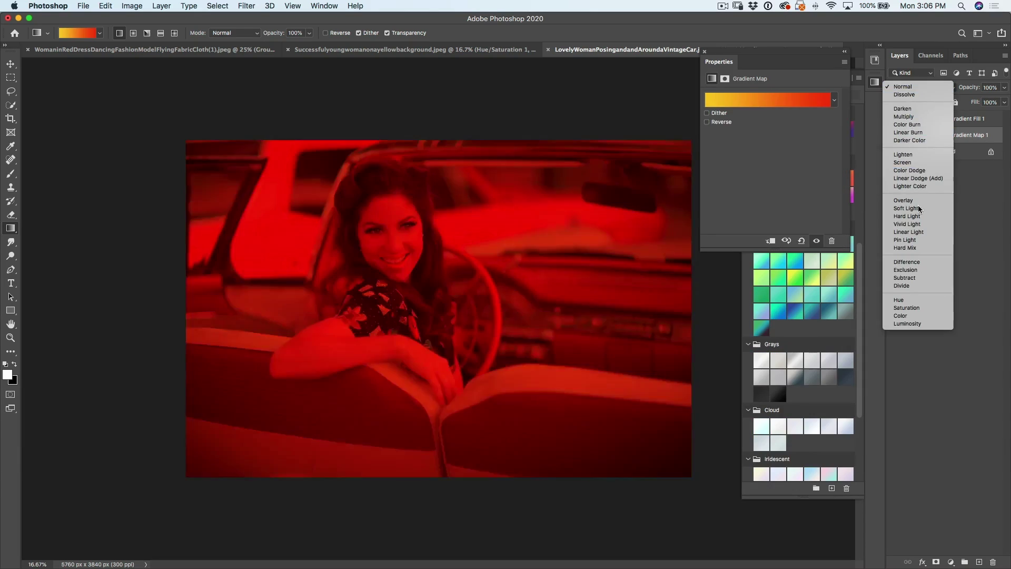
Set Gradient Map 1 to Color blend, reverse it, set opacity to 34%, and hide it to compare
{"action": "left_click", "coordinate": [915, 318]}
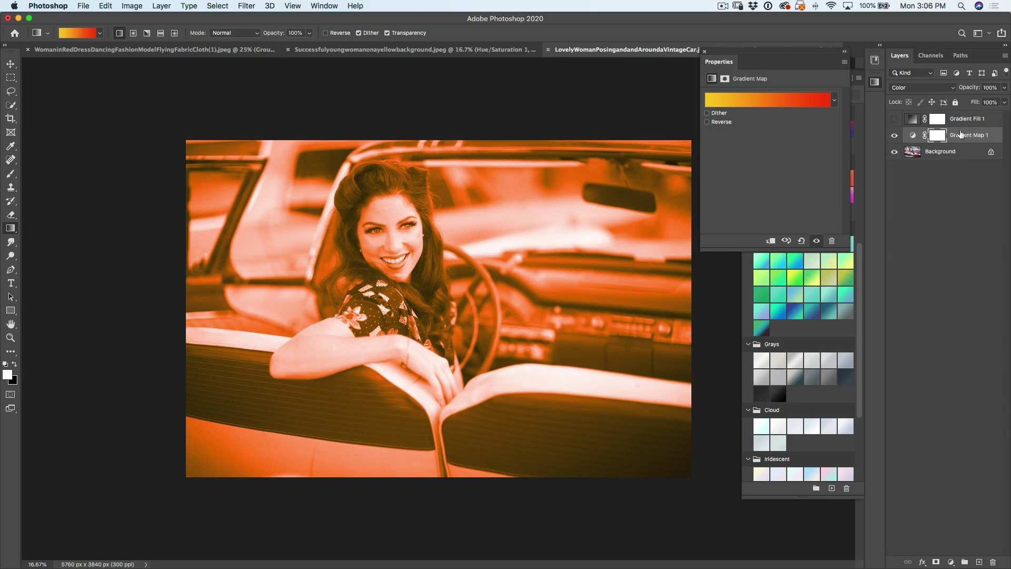
{"action": "left_click_drag", "start_coordinate": [969, 88], "coordinate": [910, 94]}
{"action": "left_click_drag", "start_coordinate": [914, 90], "coordinate": [919, 91]}
{"action": "left_click", "coordinate": [722, 122]}
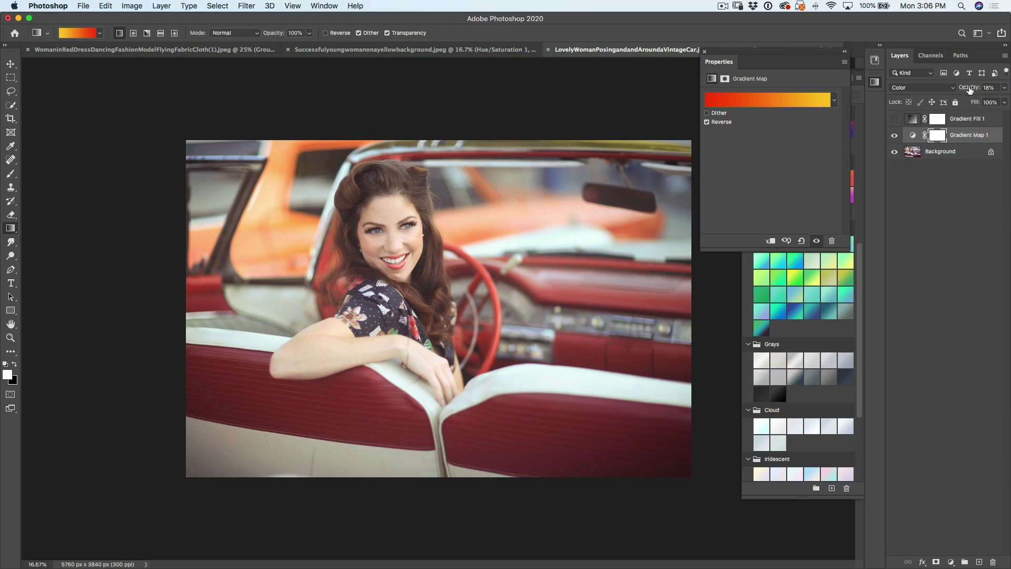
{"action": "mouse_move", "coordinate": [971, 89]}
{"action": "left_mouse_down"}
{"action": "mouse_move", "coordinate": [985, 92]}
{"action": "mouse_move", "coordinate": [976, 92]}
{"action": "left_mouse_up"}
{"action": "left_click", "coordinate": [895, 138]}
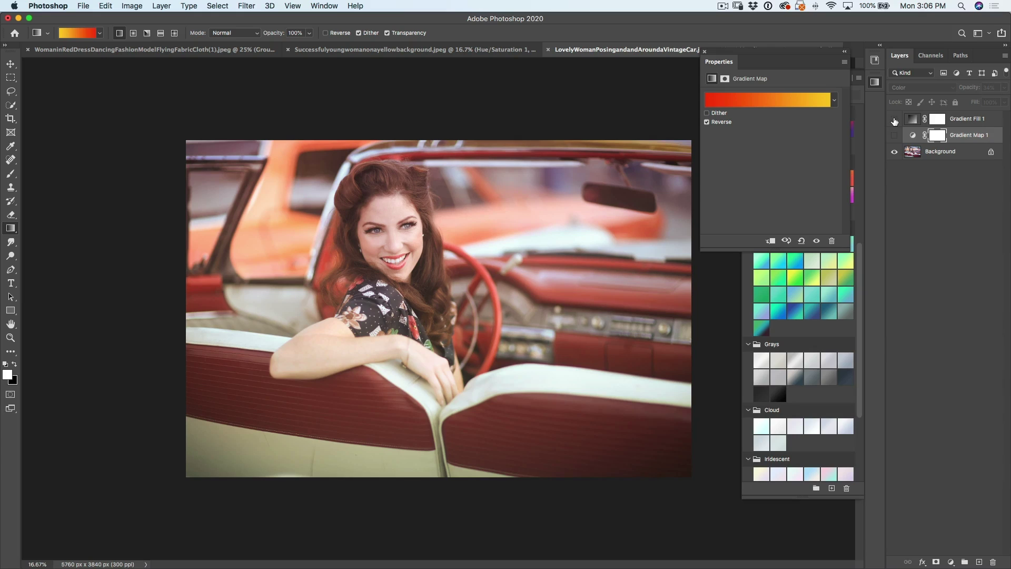
Show the warm tone again and open the hippie portrait from the Libraries panel
{"action": "left_click", "coordinate": [895, 137]}
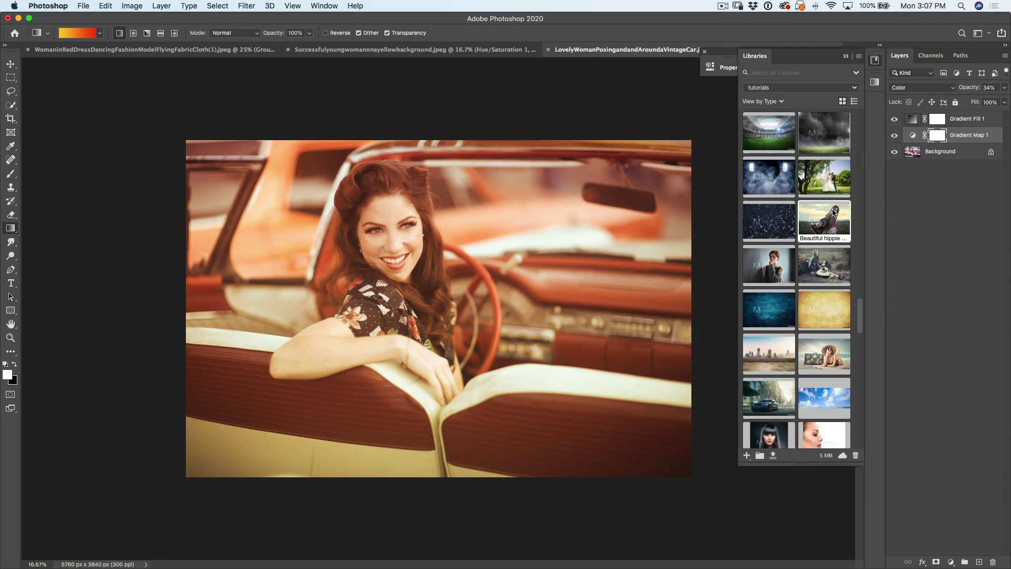
{"action": "double_click", "coordinate": [825, 218]}
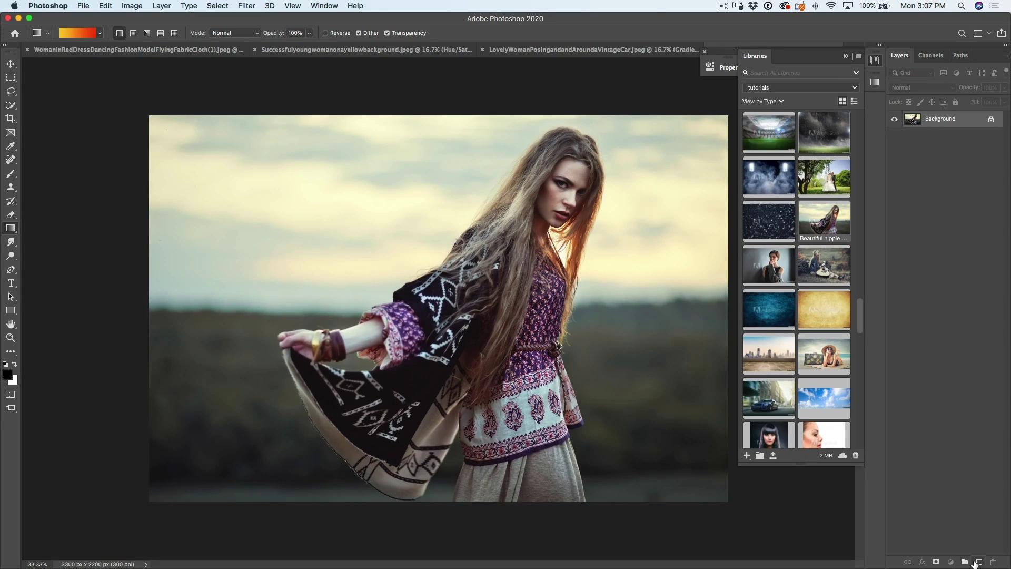
Add a Gradient Fill layer over the hippie portrait, keeping the black-to-transparent 90° gradient
{"action": "left_click", "coordinate": [951, 563]}
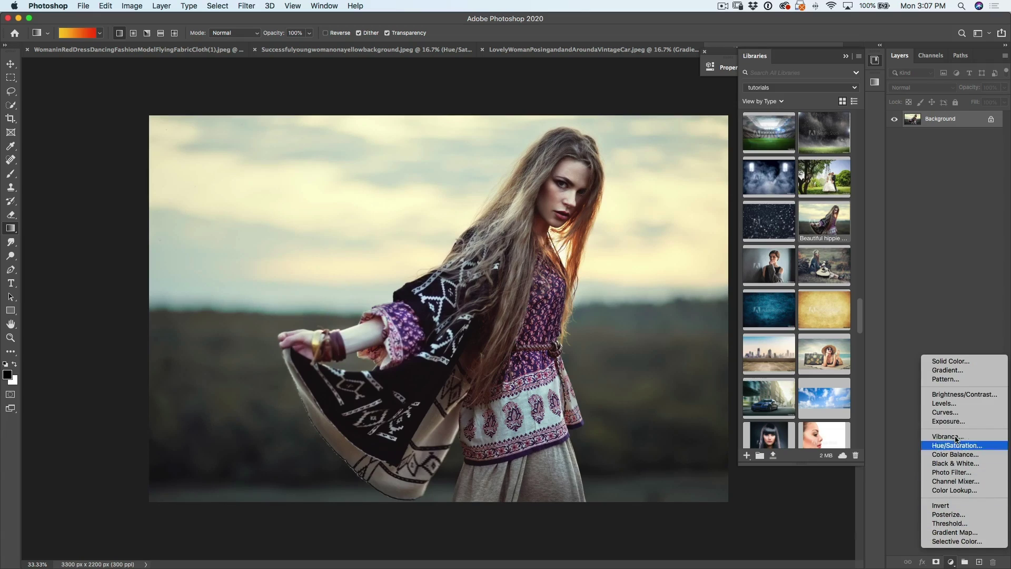
{"action": "left_click", "coordinate": [948, 370]}
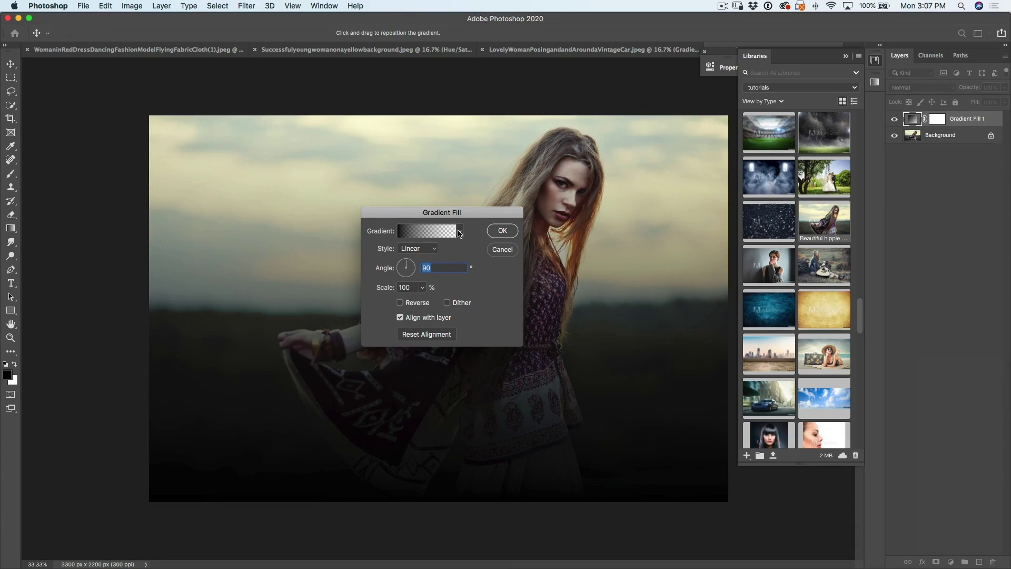
{"action": "left_click", "coordinate": [460, 234]}
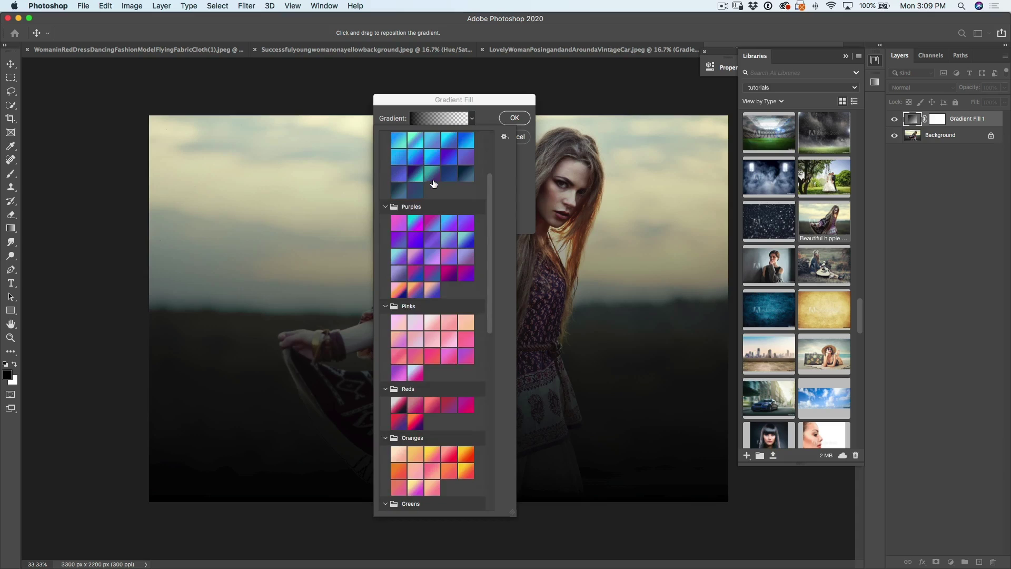
{"action": "scroll", "coordinate": [433, 183], "scroll_direction": "down", "scroll_amount": 10}
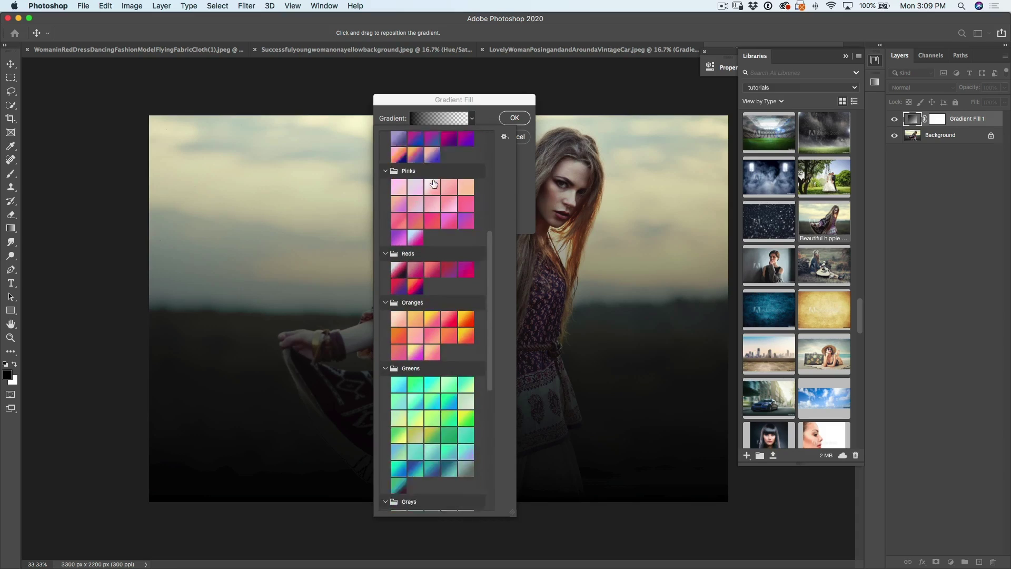
{"action": "scroll", "coordinate": [433, 183], "scroll_direction": "down", "scroll_amount": 5}
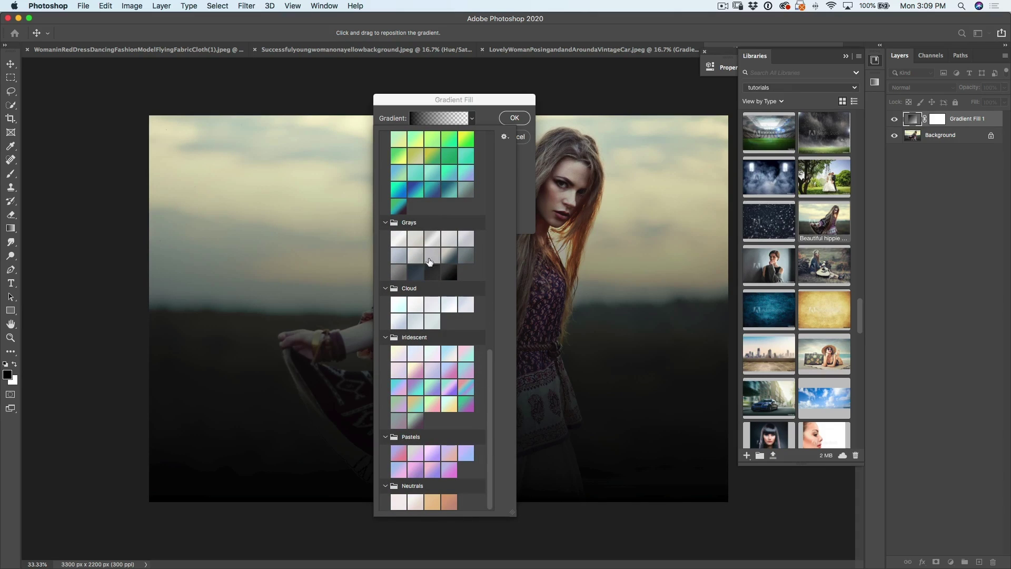
{"action": "scroll", "coordinate": [441, 387], "scroll_direction": "up", "scroll_amount": 15}
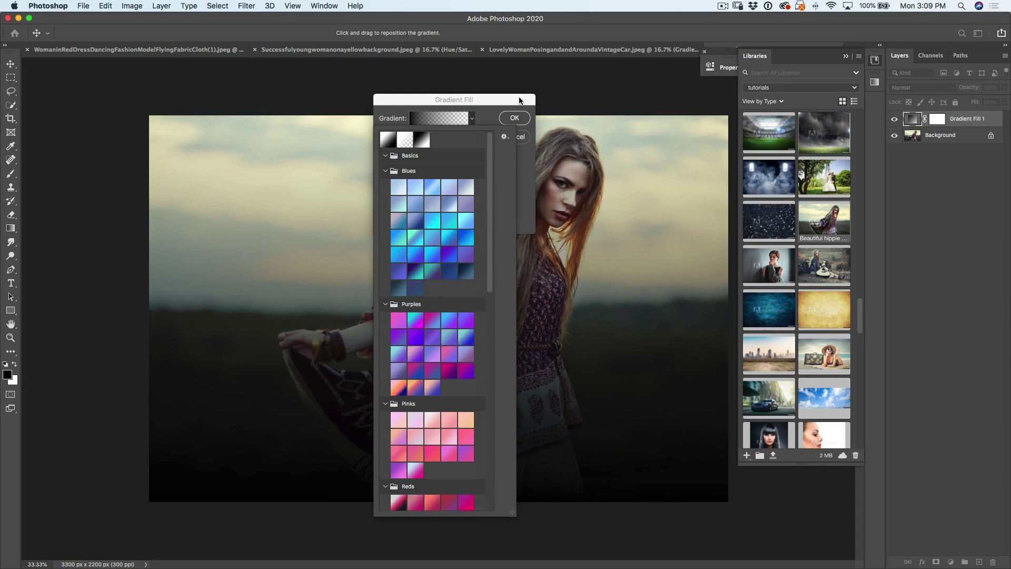
{"action": "left_click", "coordinate": [520, 101]}
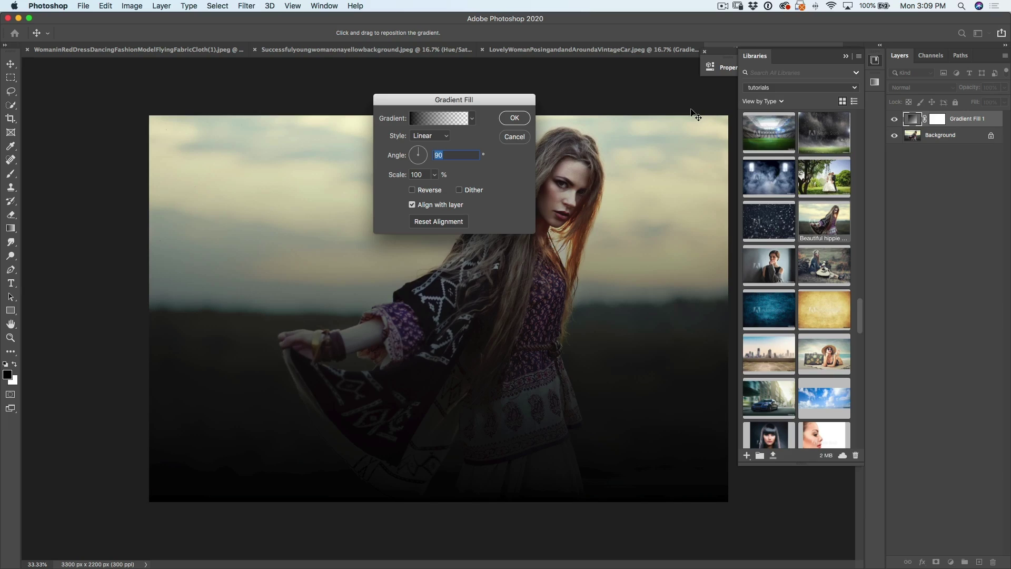
{"action": "left_click", "coordinate": [324, 6]}
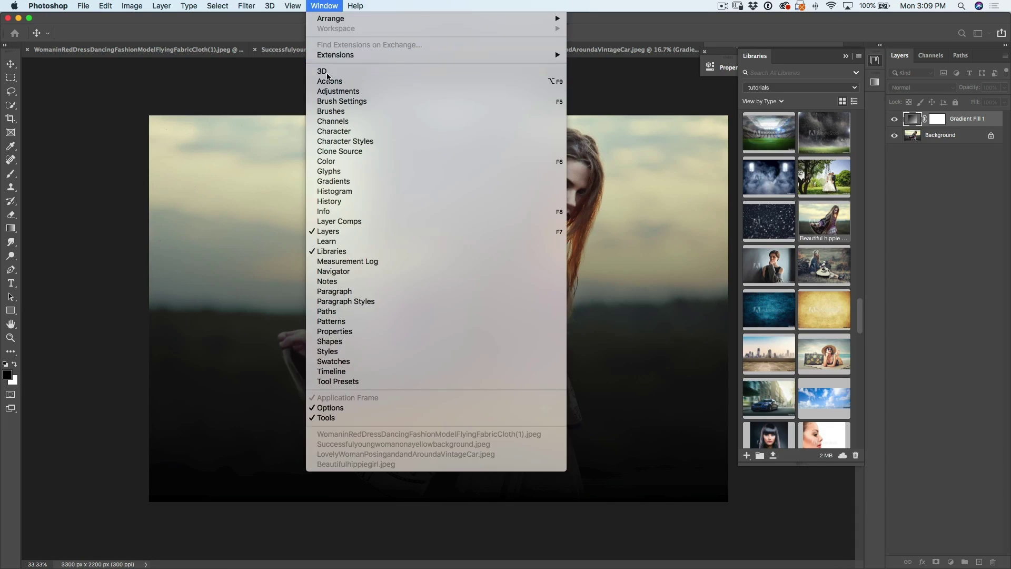
Load the Legacy Gradients set from the Gradients panel menu and browse the fill's presets
{"action": "left_click", "coordinate": [334, 181]}
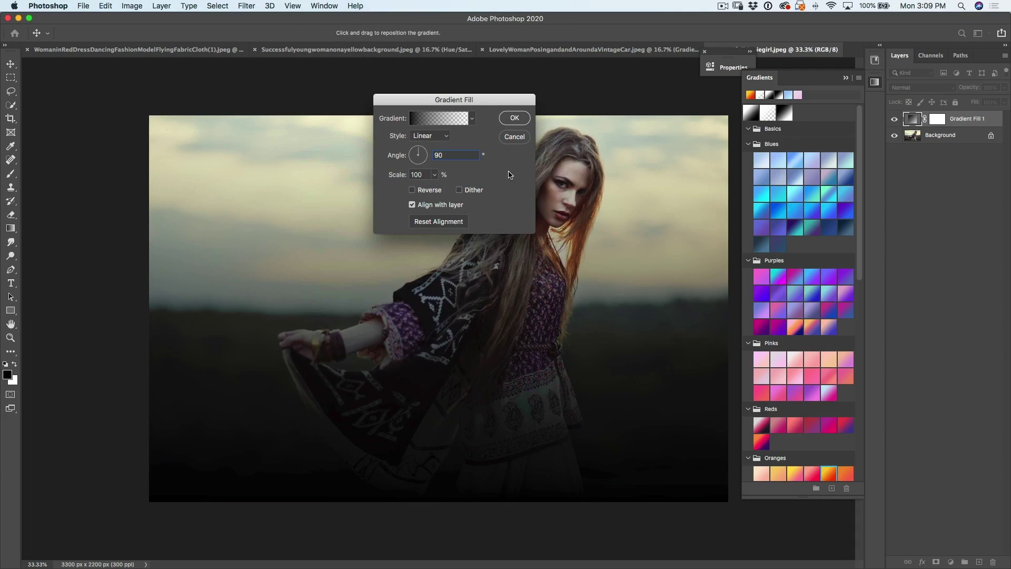
{"action": "left_click", "coordinate": [859, 79]}
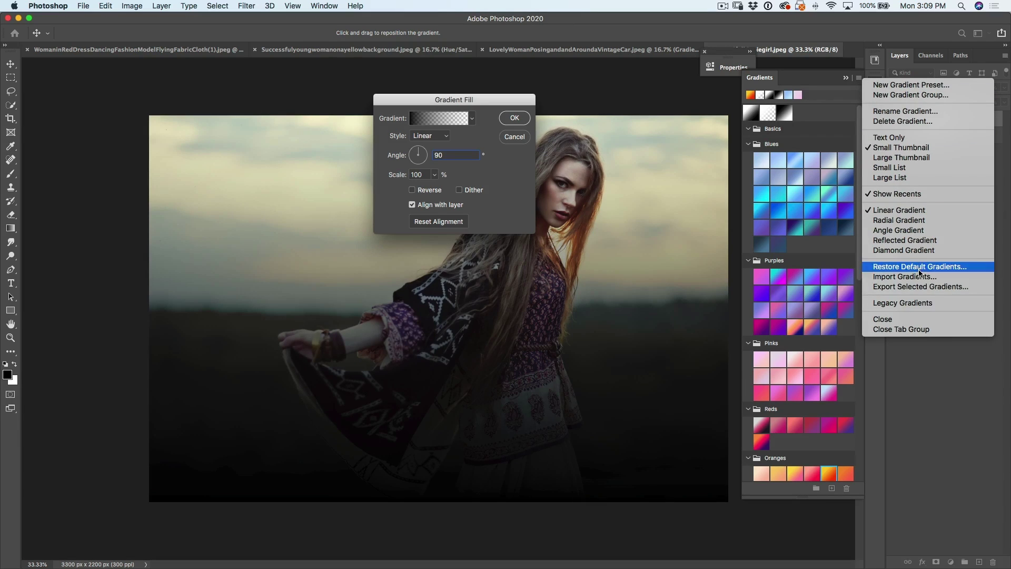
{"action": "left_click", "coordinate": [933, 304]}
{"action": "scroll", "coordinate": [843, 289], "scroll_direction": "down", "scroll_amount": 10}
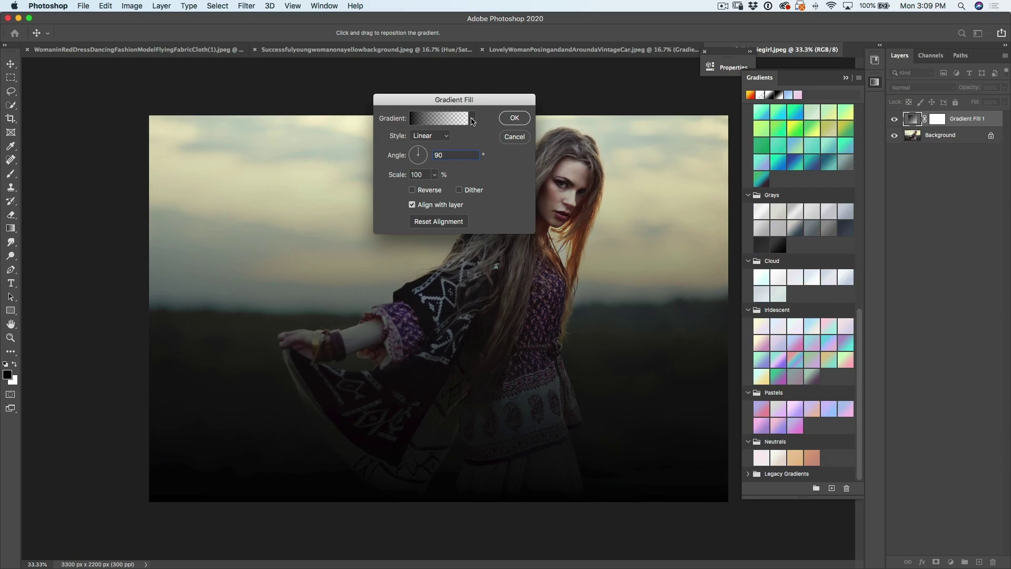
{"action": "left_click", "coordinate": [472, 121]}
{"action": "scroll", "coordinate": [457, 252], "scroll_direction": "down", "scroll_amount": 10}
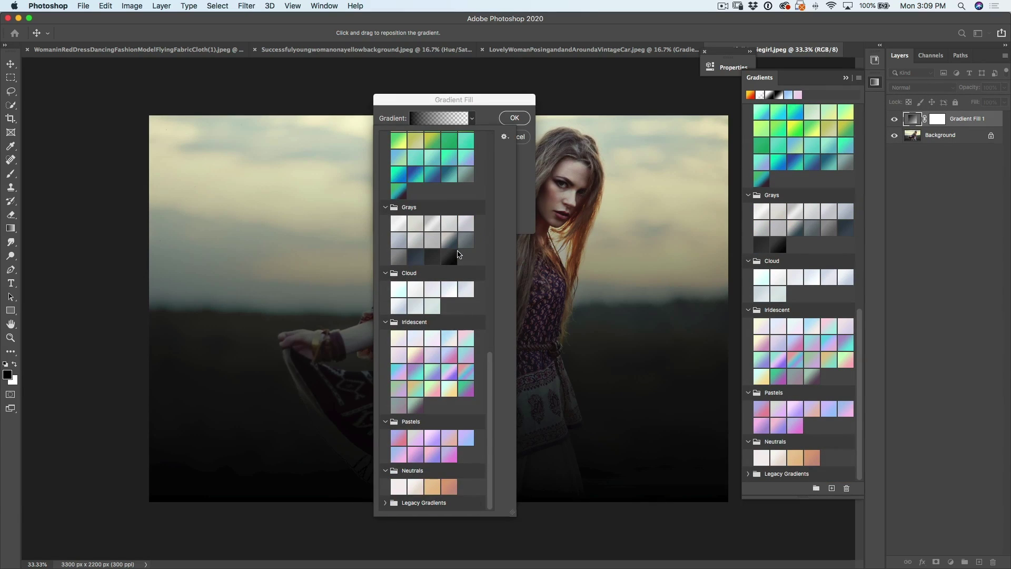
Fill the gradient layer with the Spectrum swatch from Legacy Default Gradients
{"action": "left_click", "coordinate": [388, 503]}
{"action": "scroll", "coordinate": [421, 248], "scroll_direction": "down", "scroll_amount": 5}
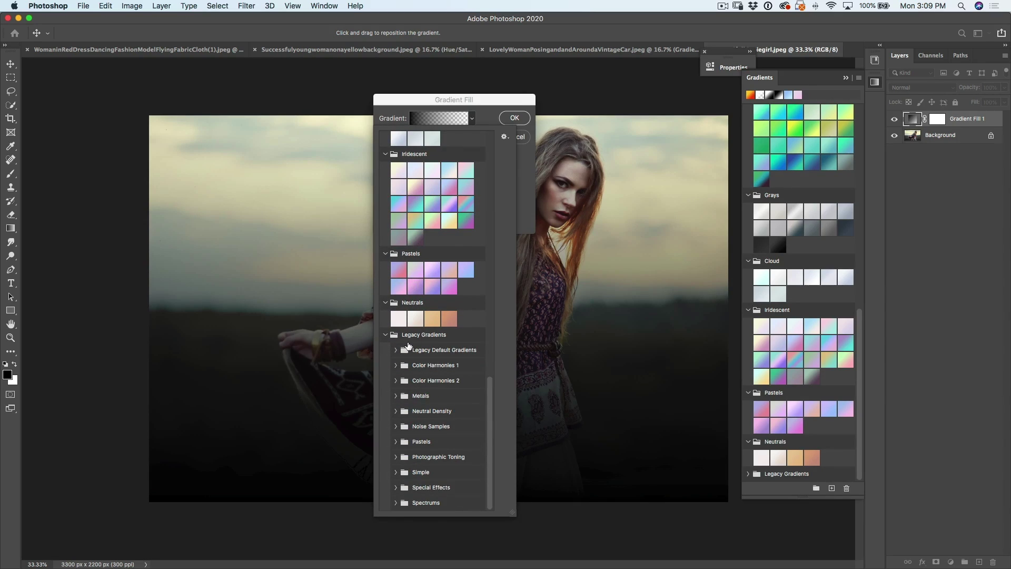
{"action": "left_click", "coordinate": [396, 351]}
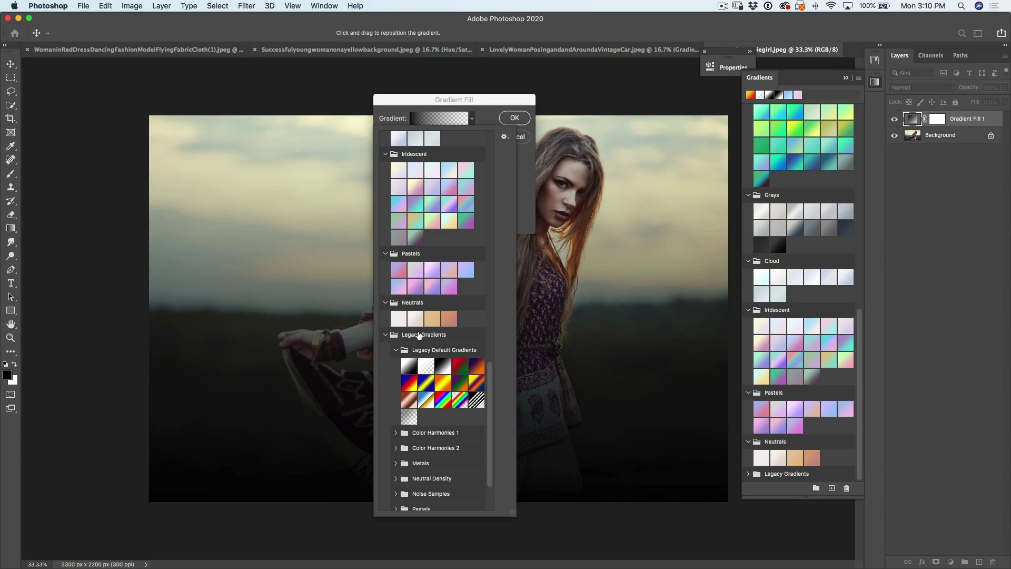
{"action": "left_click", "coordinate": [441, 399]}
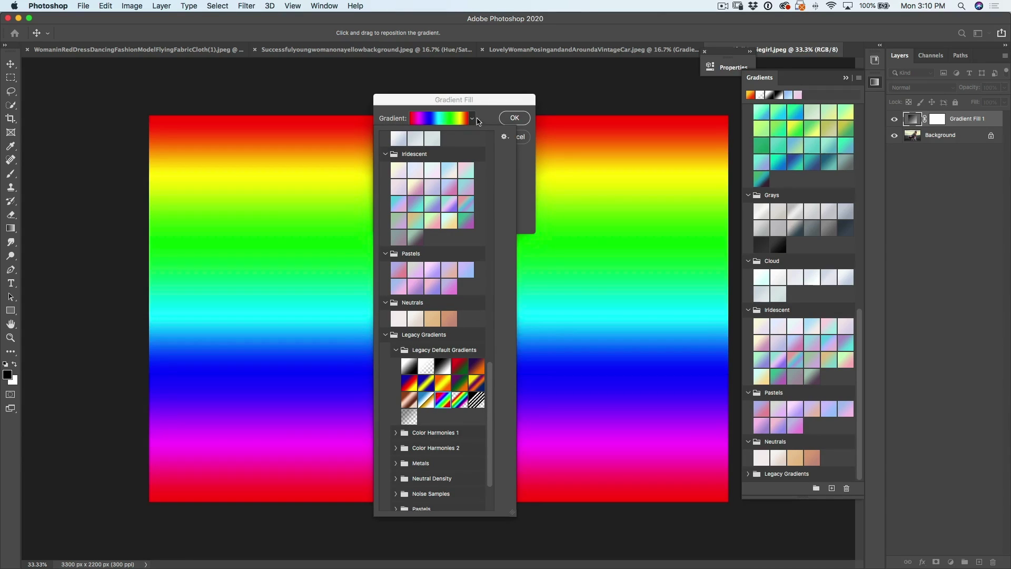
{"action": "left_click", "coordinate": [484, 117]}
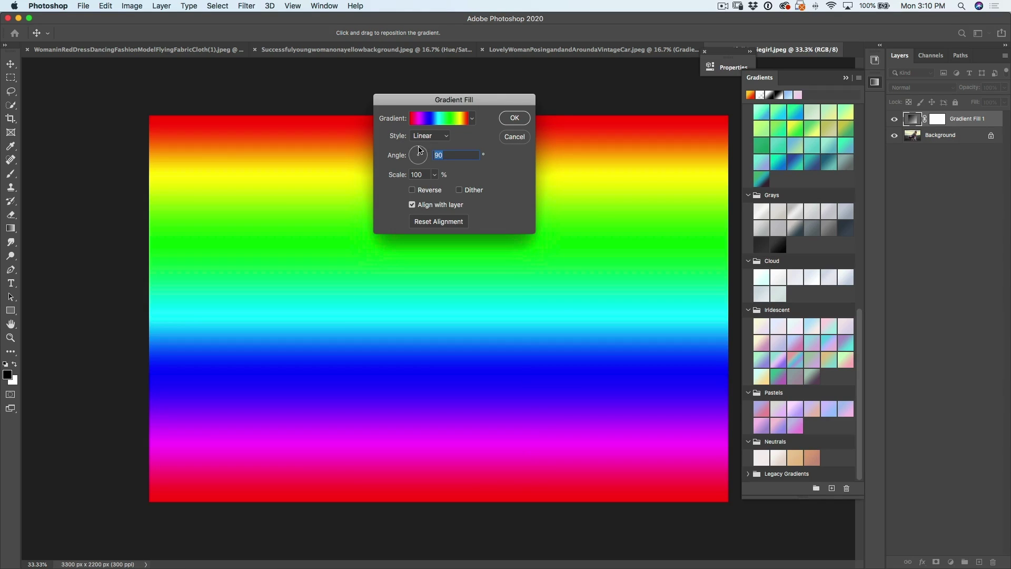
Angle the spectrum gradient at 134.29° and scale it to 297%
{"action": "left_click_drag", "start_coordinate": [420, 150], "coordinate": [413, 152]}
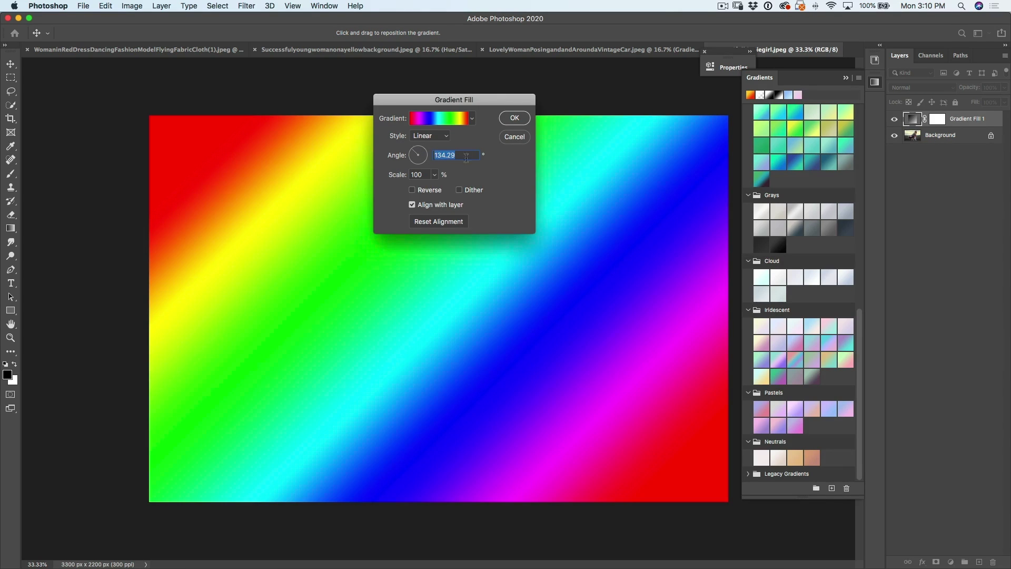
{"action": "left_click", "coordinate": [435, 174]}
{"action": "left_click_drag", "start_coordinate": [436, 191], "coordinate": [448, 192]}
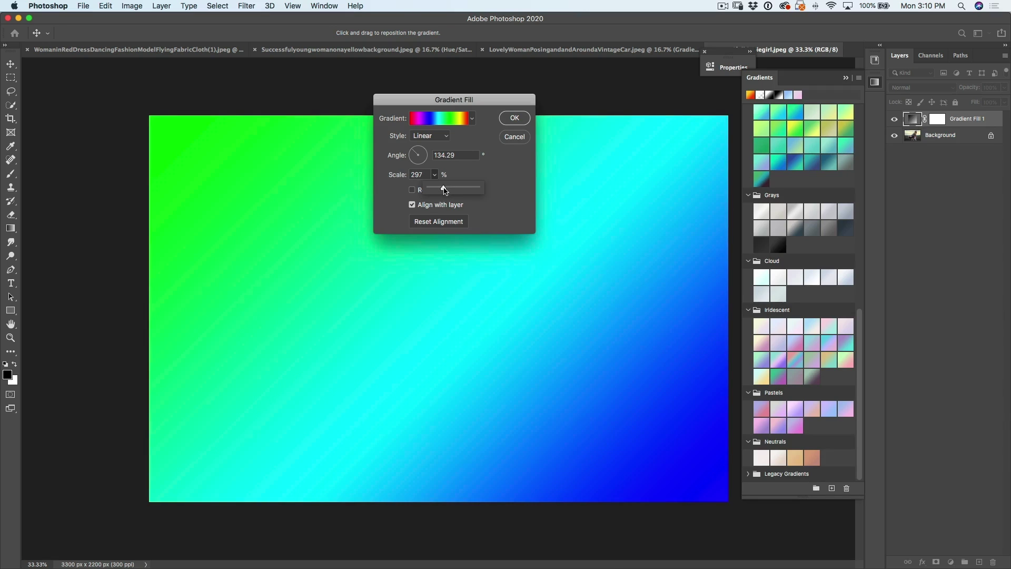
{"action": "left_click", "coordinate": [514, 117]}
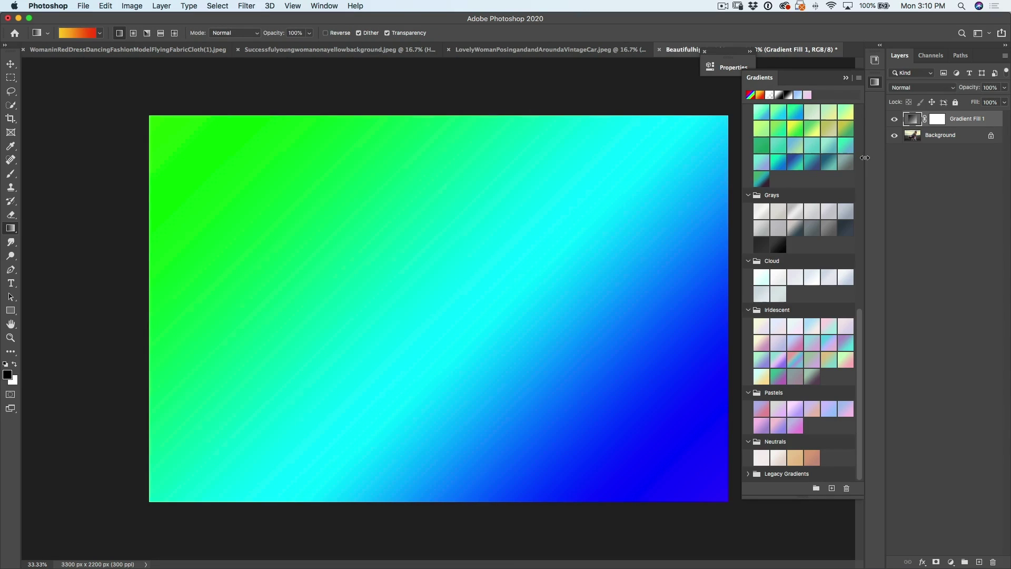
Blend the gradient layer in Color mode and slide the rainbow across the portrait
{"action": "left_click", "coordinate": [922, 87]}
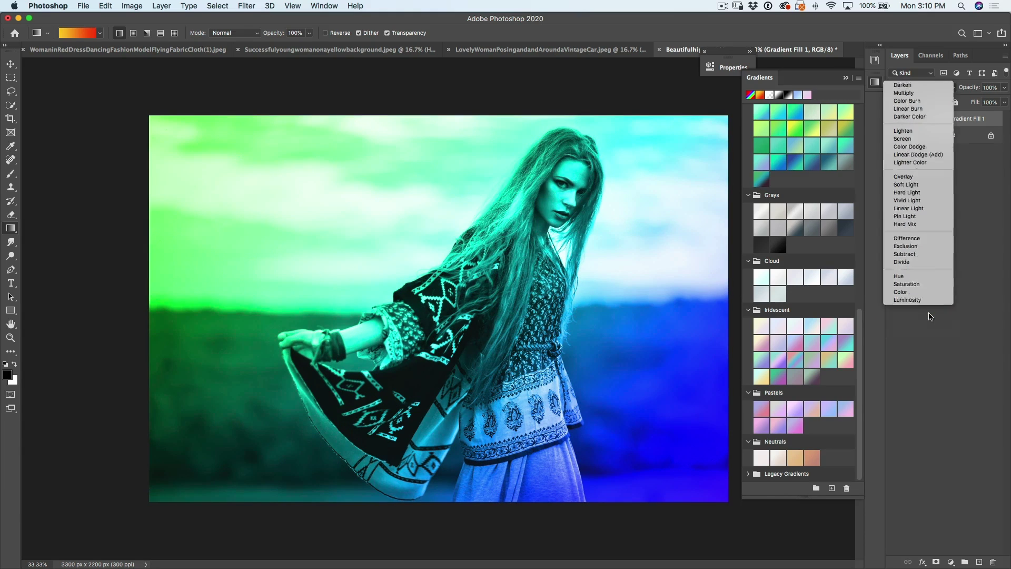
{"action": "left_click", "coordinate": [931, 317]}
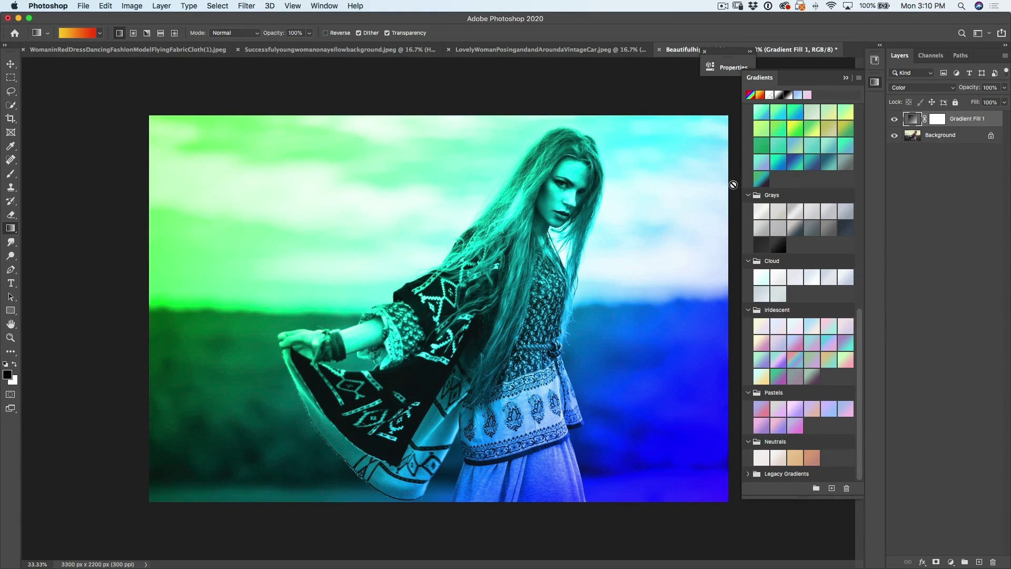
{"action": "double_click", "coordinate": [914, 119]}
{"action": "left_click_drag", "start_coordinate": [498, 101], "coordinate": [887, 56]}
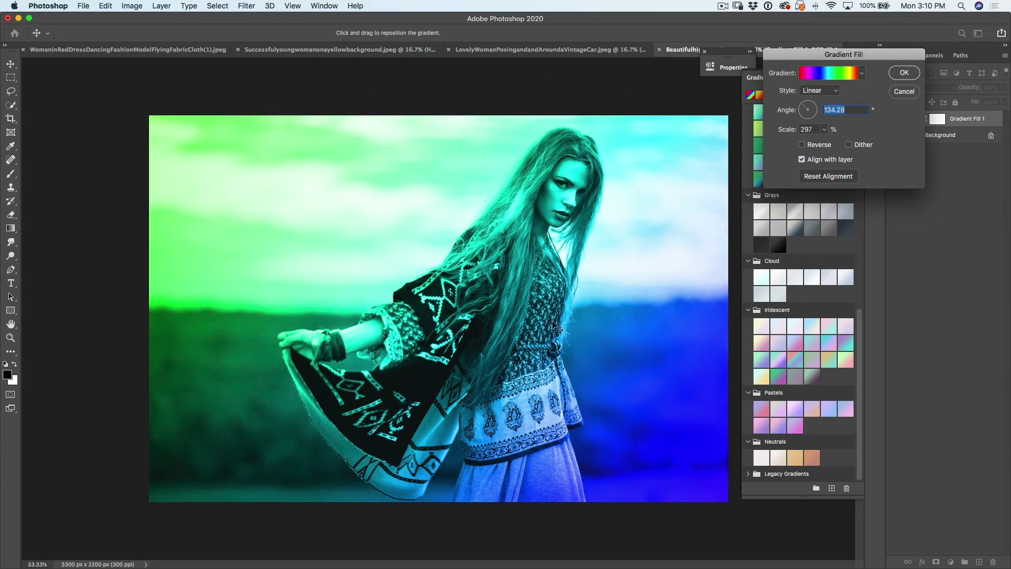
{"action": "left_click_drag", "start_coordinate": [601, 369], "coordinate": [620, 438]}
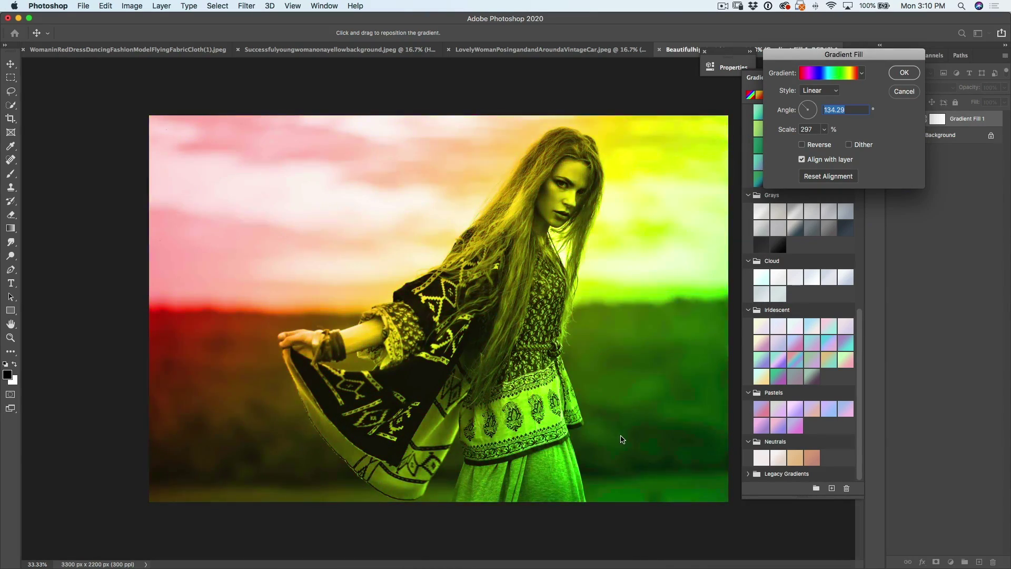
{"action": "left_click_drag", "start_coordinate": [251, 195], "coordinate": [100, 87]}
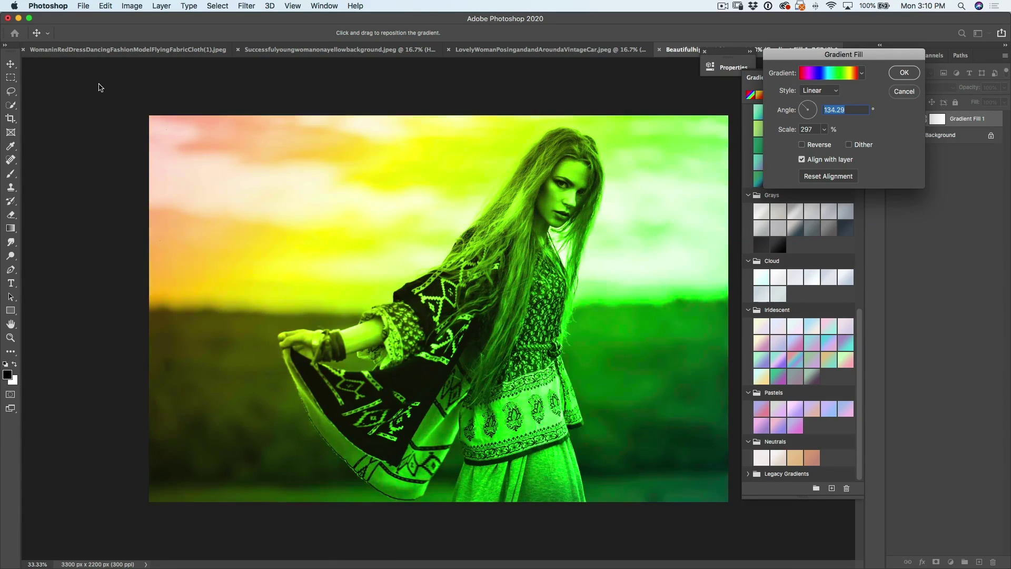
Rescale the rainbow to 188%, shift it so the hair turns blue, and set opacity to 50%
{"action": "left_click", "coordinate": [824, 129]}
{"action": "left_click_drag", "start_coordinate": [825, 145], "coordinate": [819, 145]}
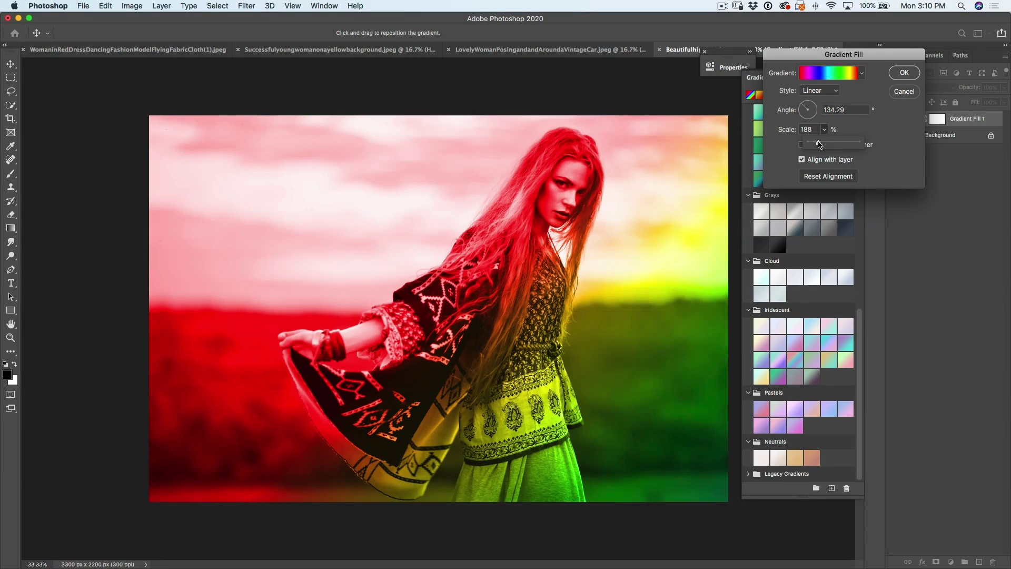
{"action": "left_click_drag", "start_coordinate": [651, 204], "coordinate": [214, 46]}
{"action": "left_click_drag", "start_coordinate": [518, 255], "coordinate": [495, 240]}
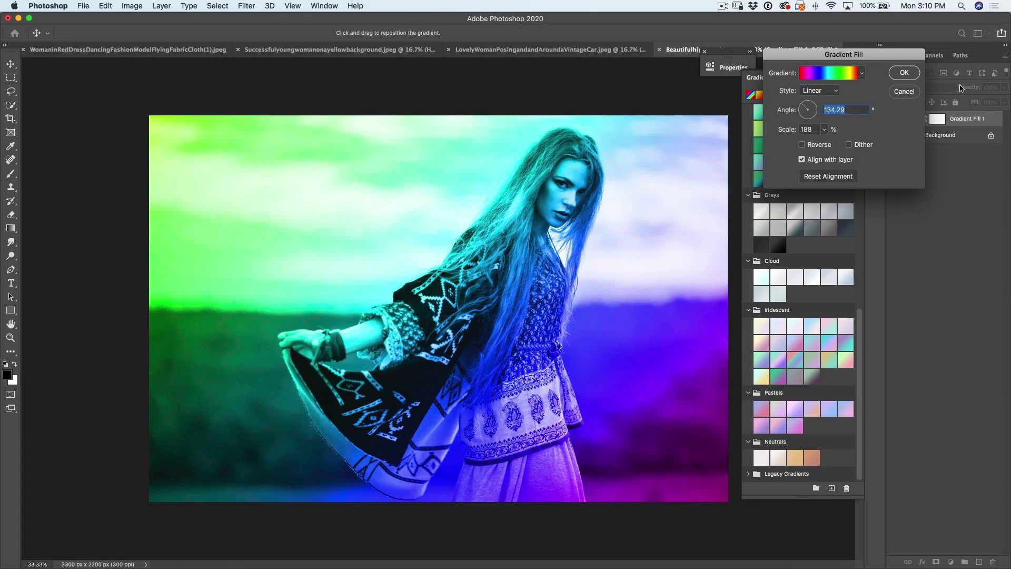
{"action": "left_click", "coordinate": [905, 71]}
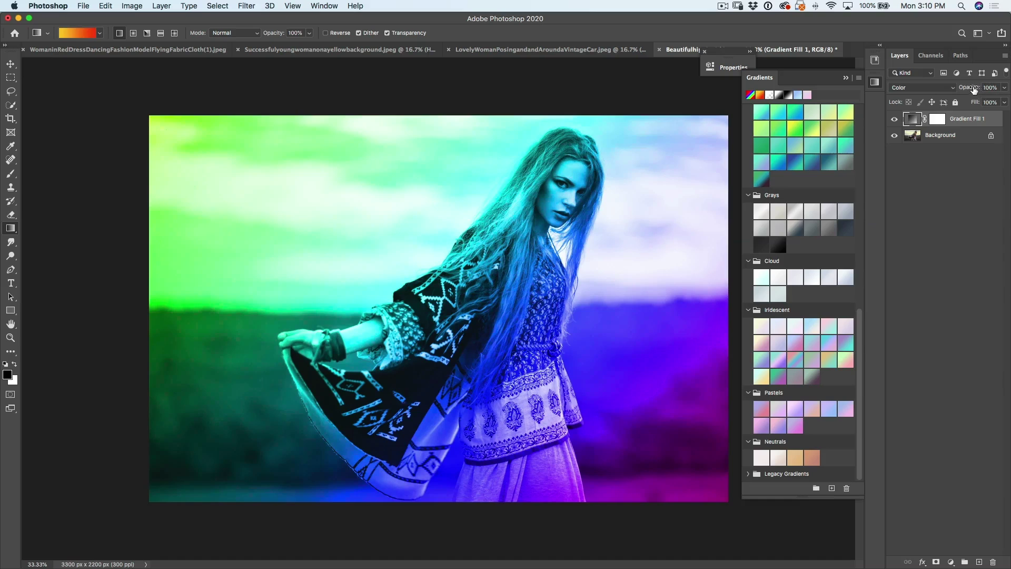
{"action": "left_click_drag", "start_coordinate": [974, 89], "coordinate": [931, 92]}
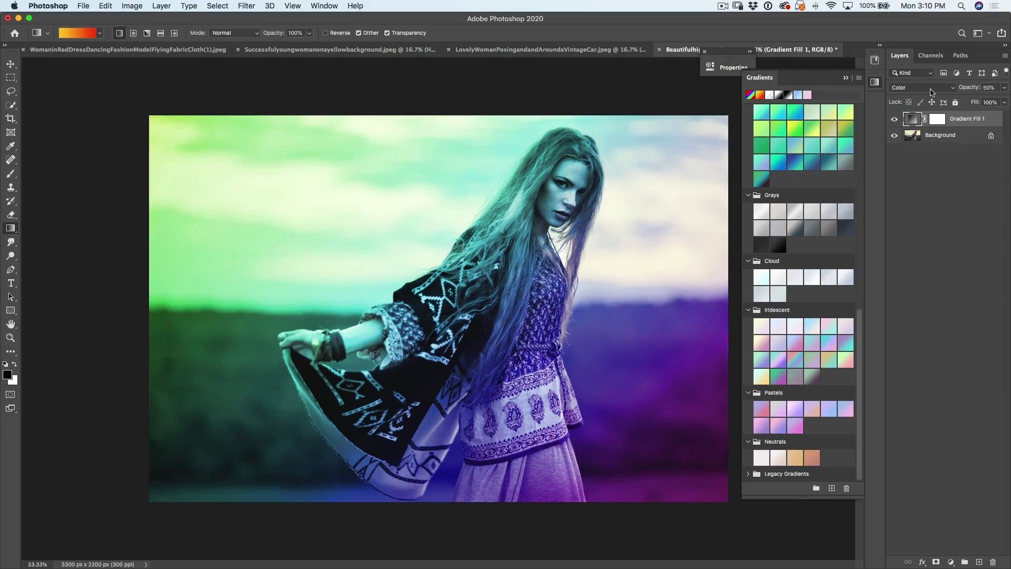